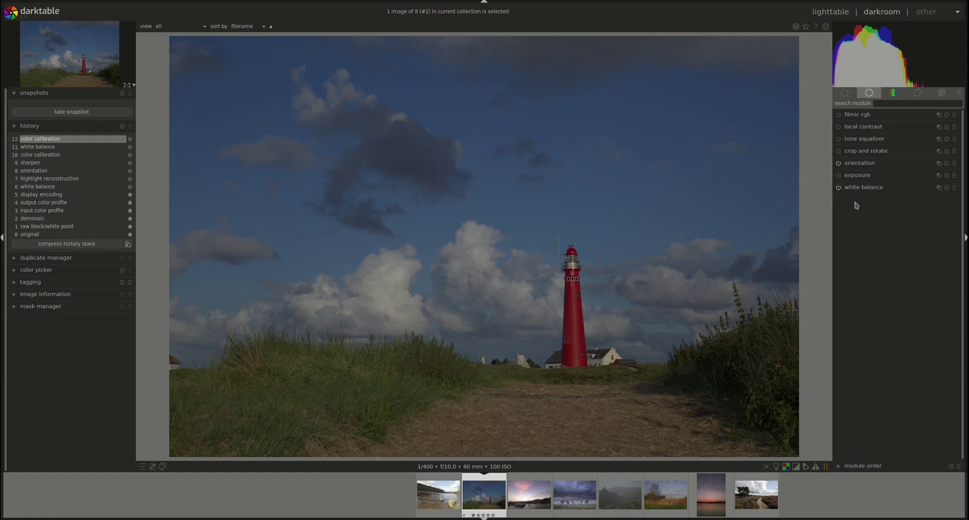
Expand the exposure module and switch its blending to 'uniformly'
click(858, 175)
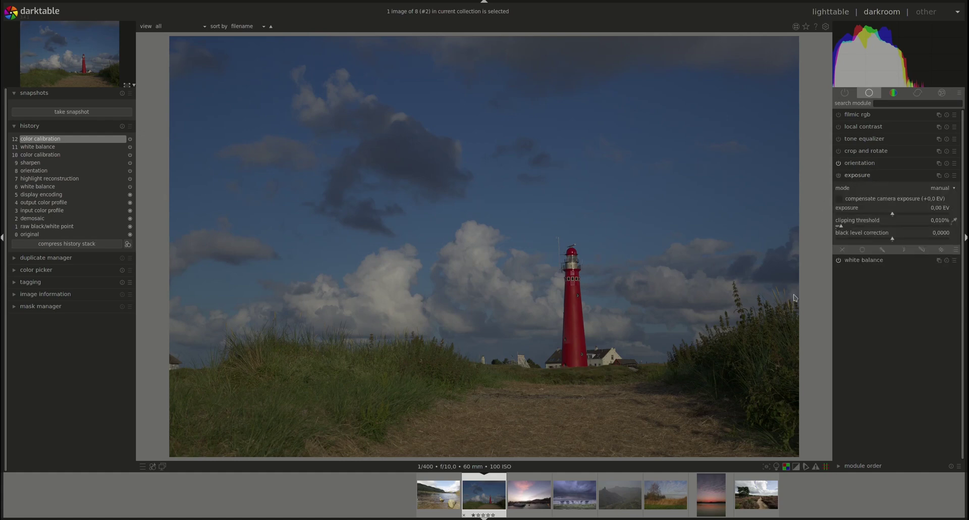
click(862, 251)
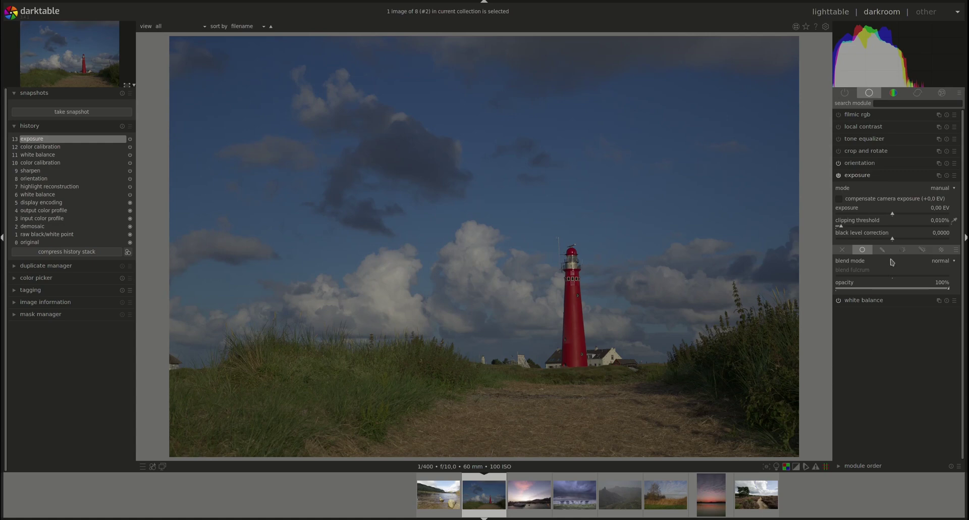
Raise exposure to 1,06 EV, try 80% opacity, then bring opacity back to 100%
drag(893, 216, 914, 218)
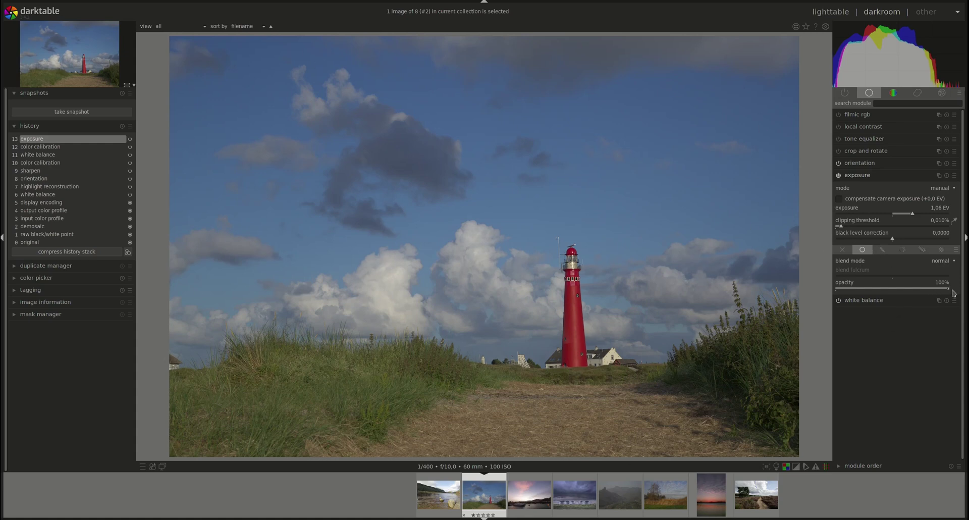
drag(946, 291, 903, 291)
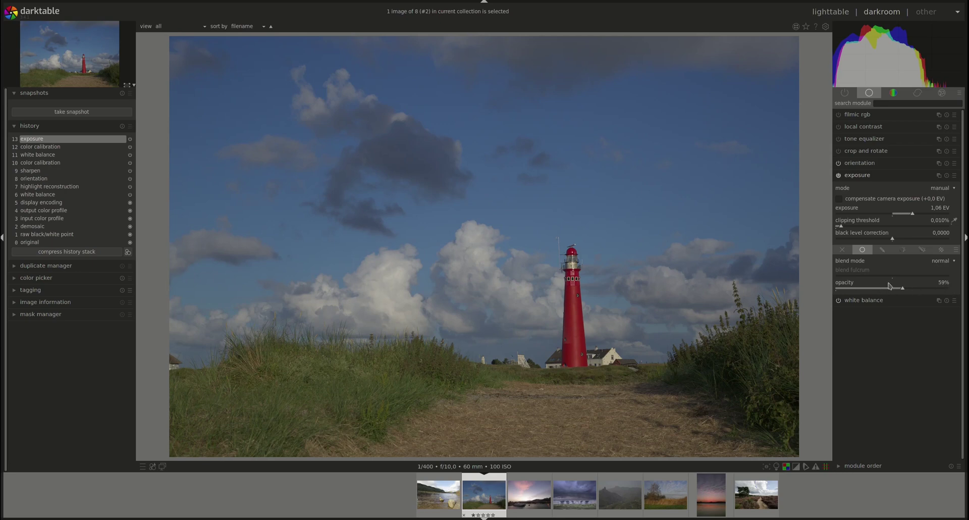
right_click(946, 286)
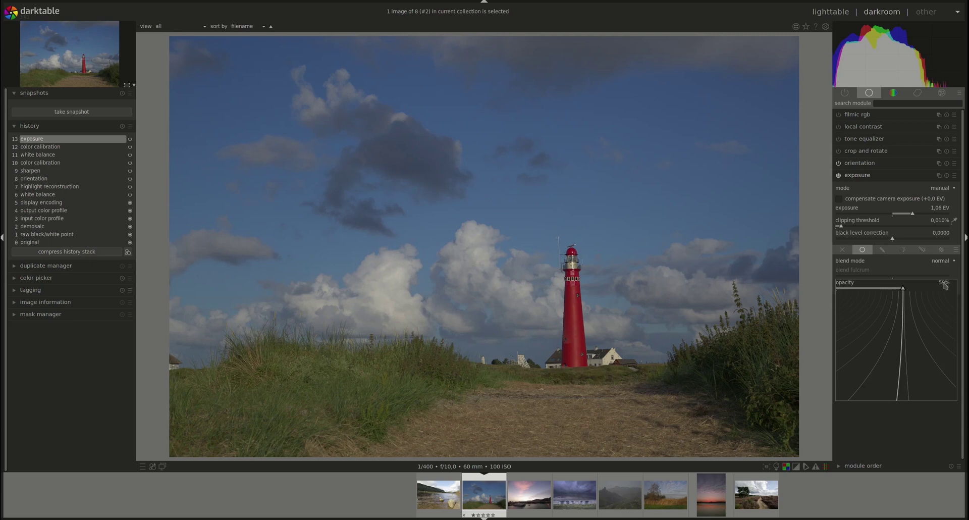
text(80)
key(Return)
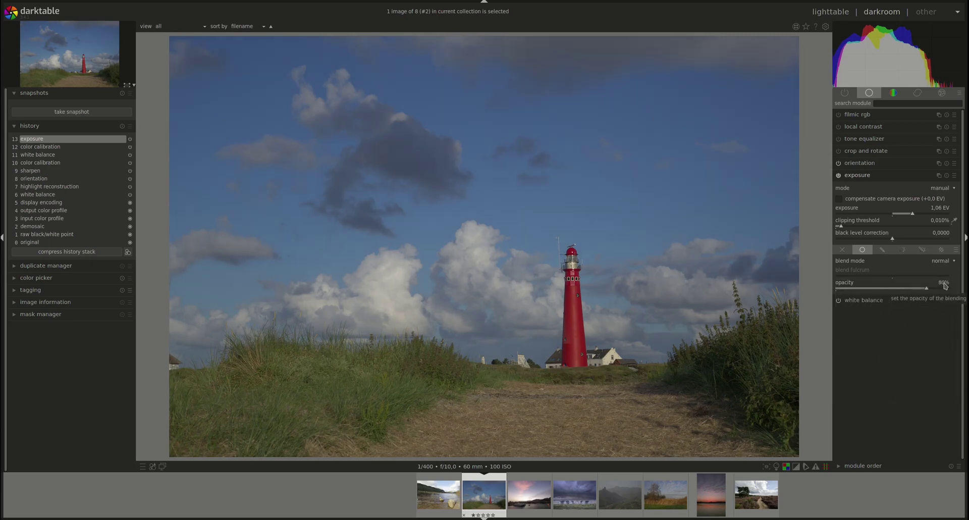
drag(945, 285, 951, 284)
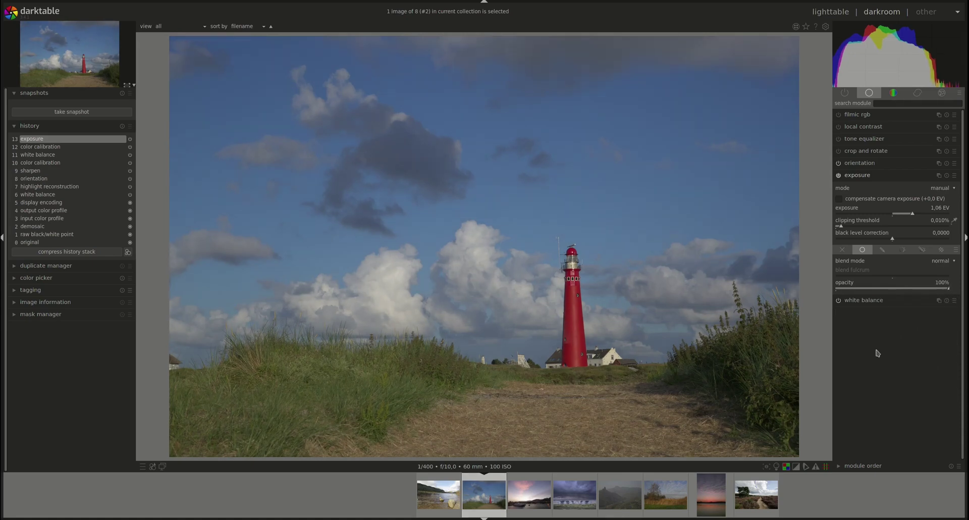
click(956, 263)
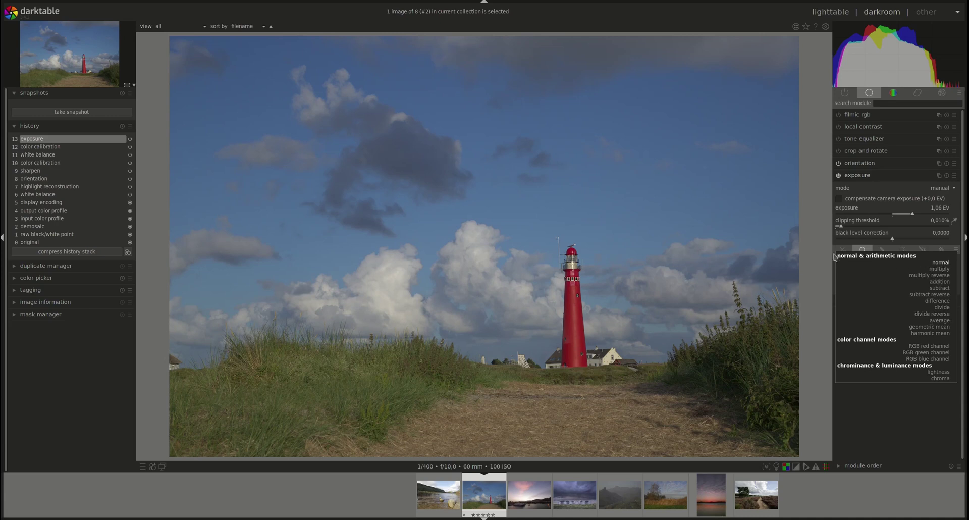
click(942, 269)
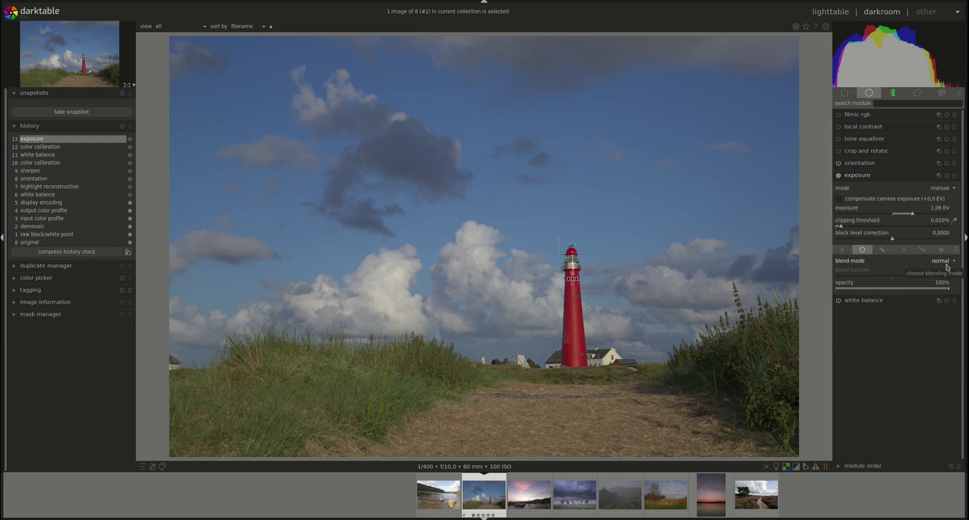
scroll(947, 267, down, 1)
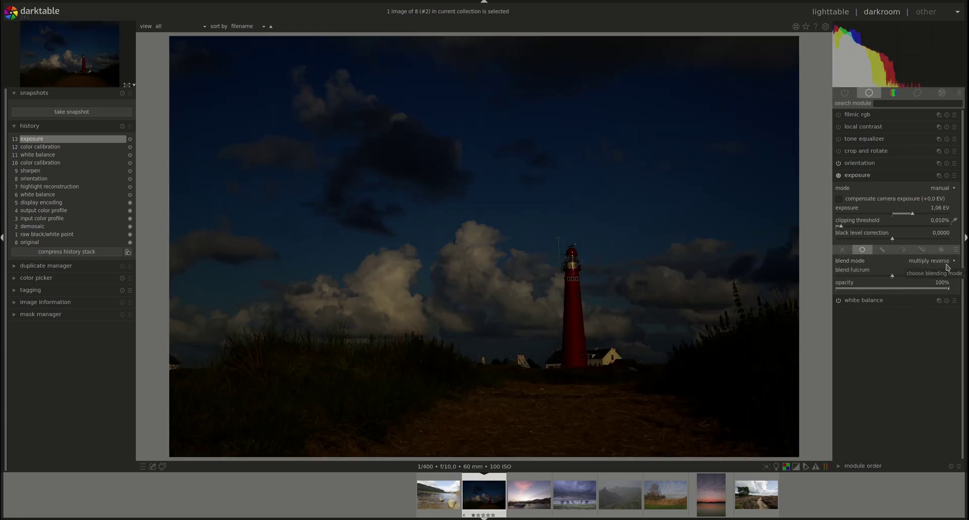
scroll(948, 268, down, 1)
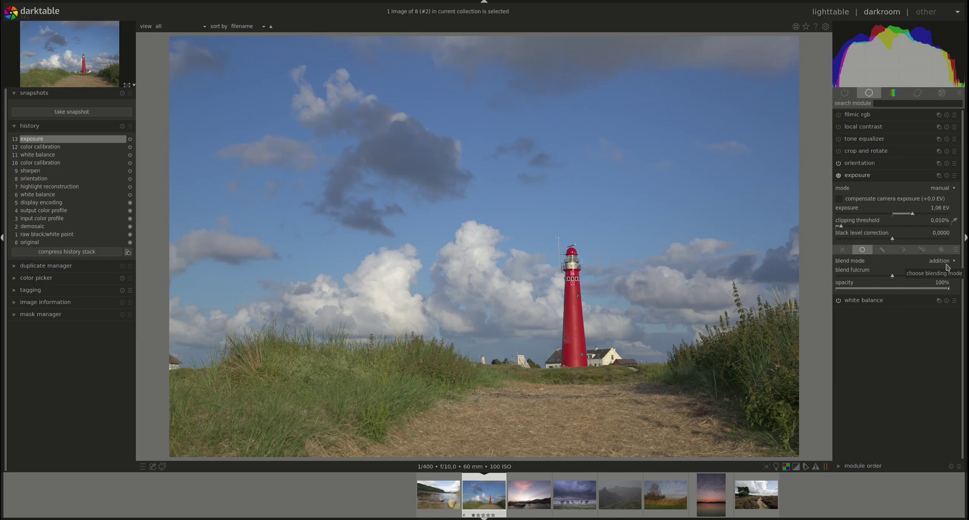
scroll(947, 268, down, 1)
scroll(947, 267, down, 1)
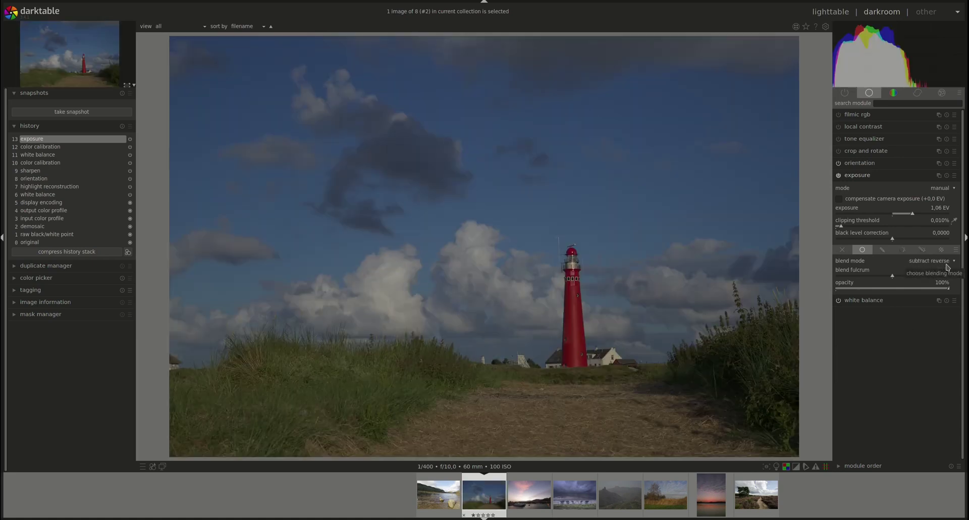
scroll(947, 267, down, 1)
scroll(947, 267, down, 1)
scroll(948, 267, down, 1)
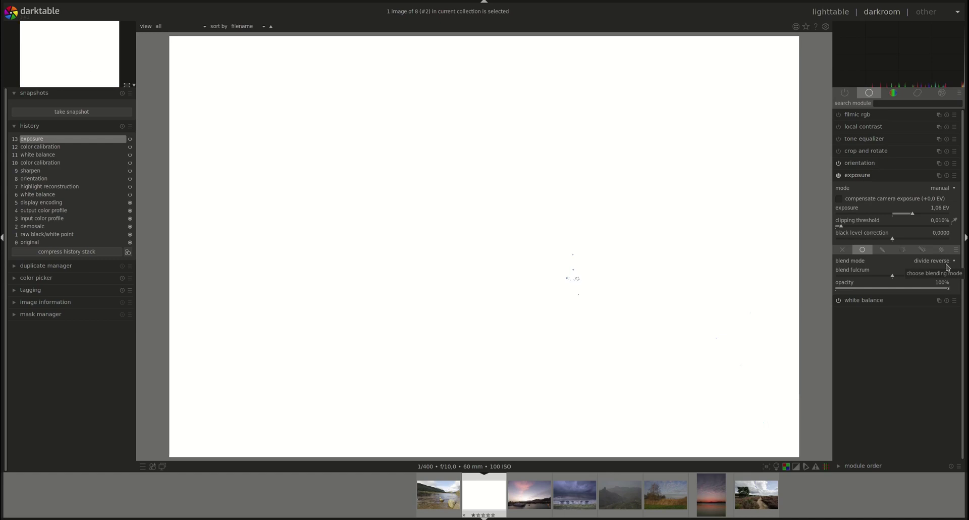
scroll(947, 267, down, 1)
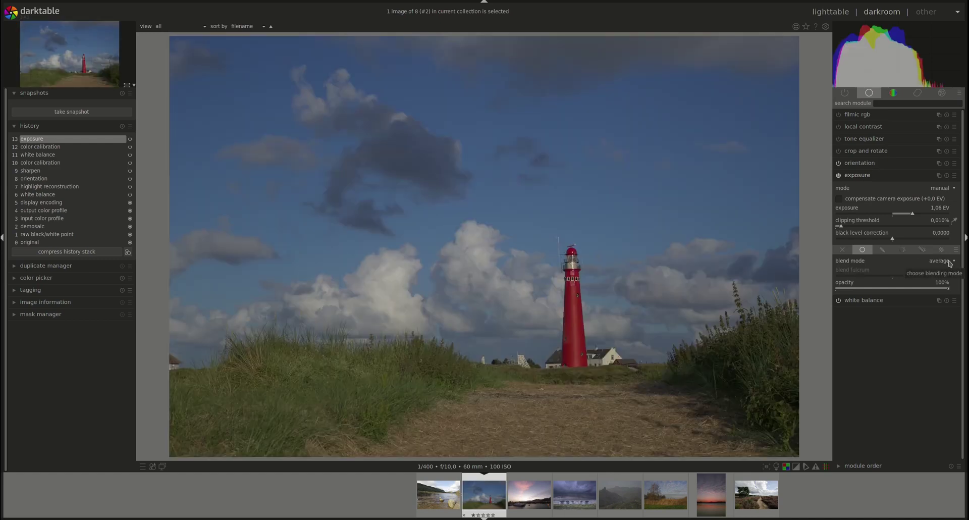
click(949, 262)
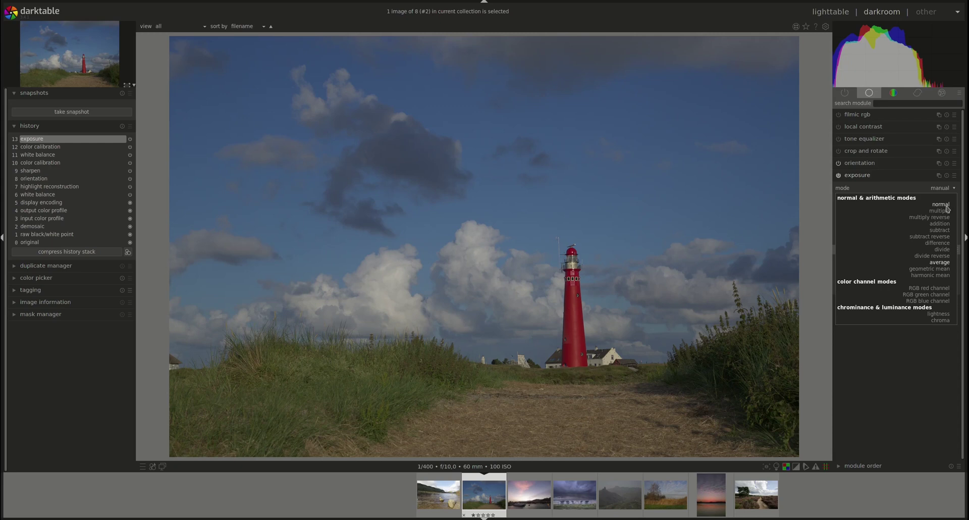
click(947, 205)
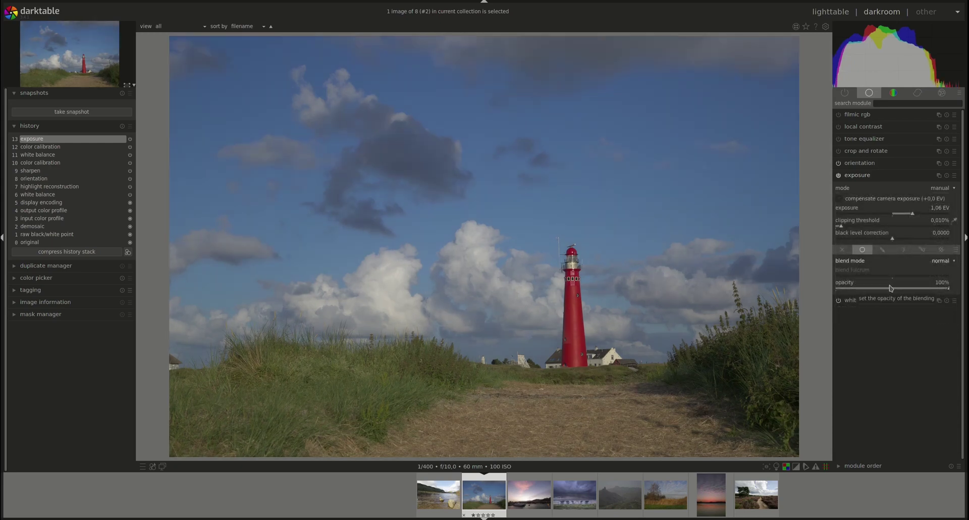
Switch exposure blending to drawn mask, checking the existing masks list without choosing one
click(881, 250)
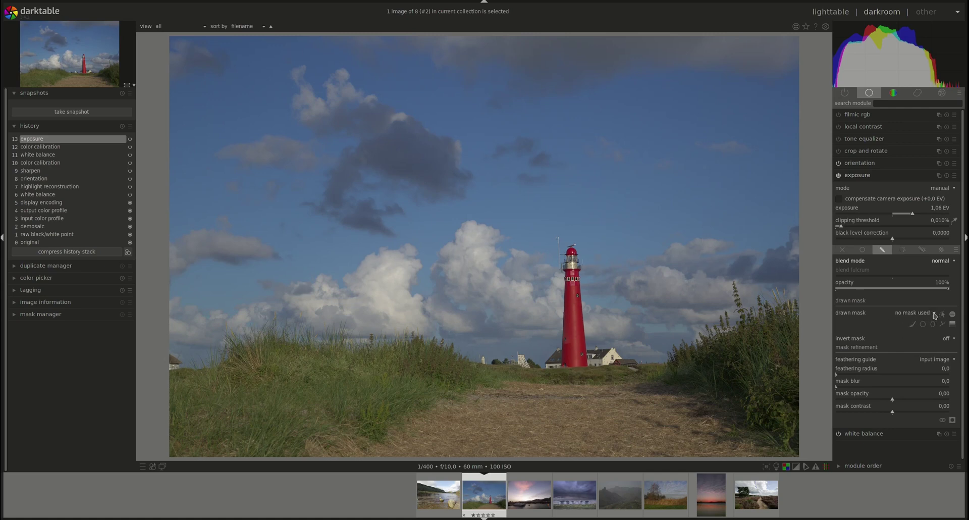
click(934, 315)
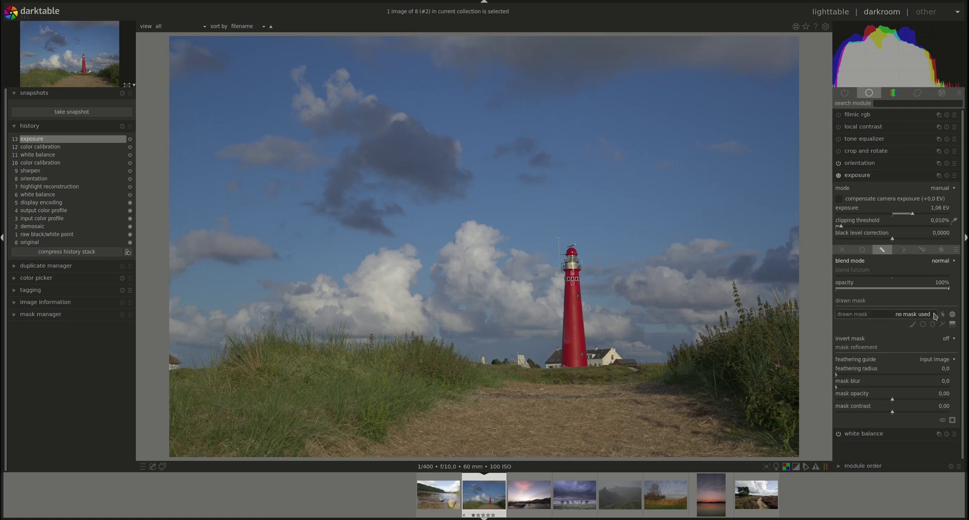
click(890, 329)
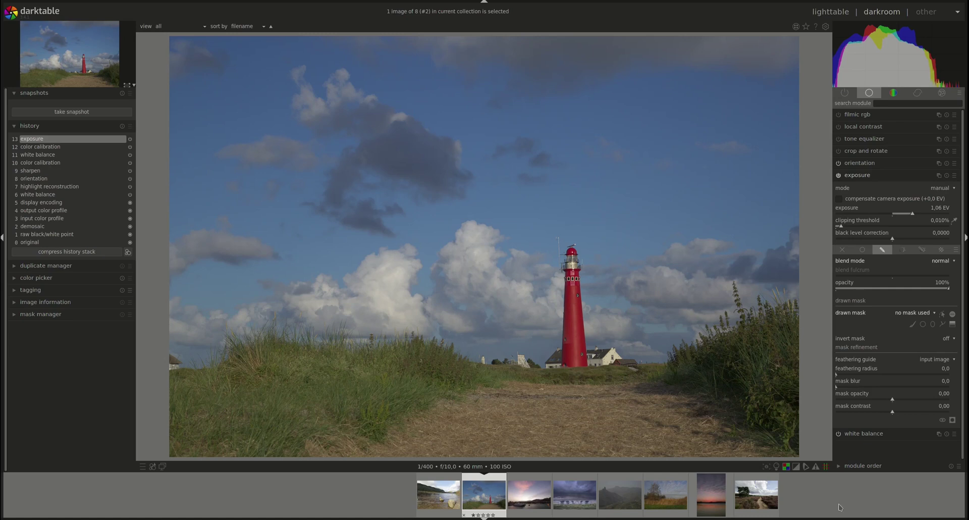
Paint an enlarged brush shape over the sandy foreground track and reshape its edge
click(913, 325)
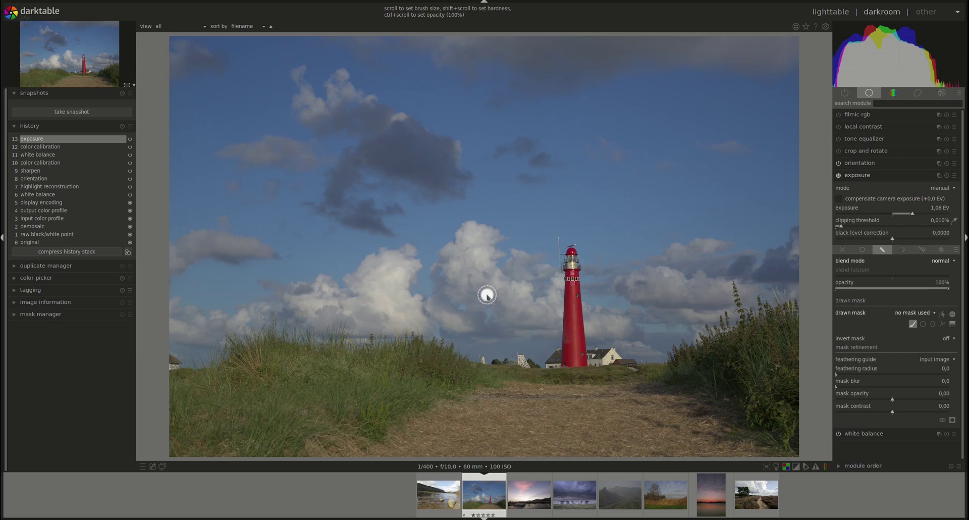
scroll(488, 297, up, 6)
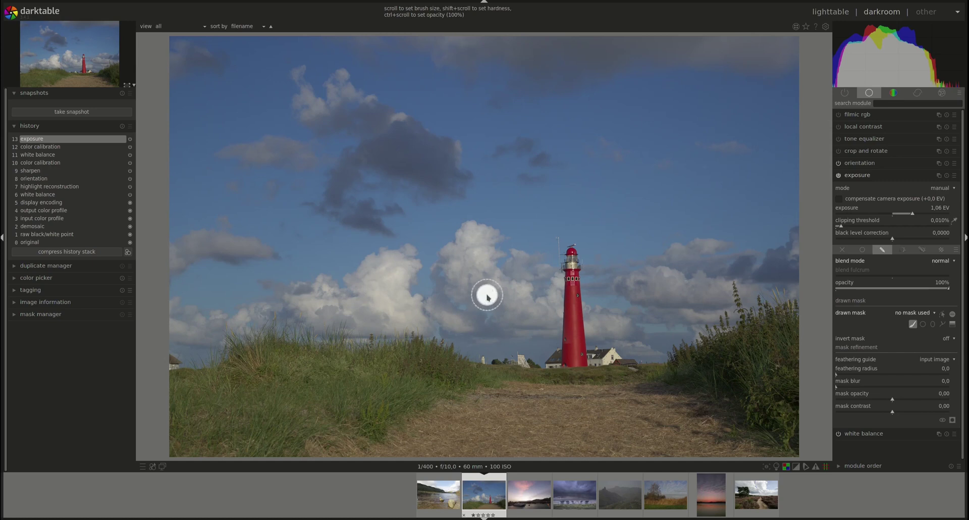
scroll(487, 296, up, 5)
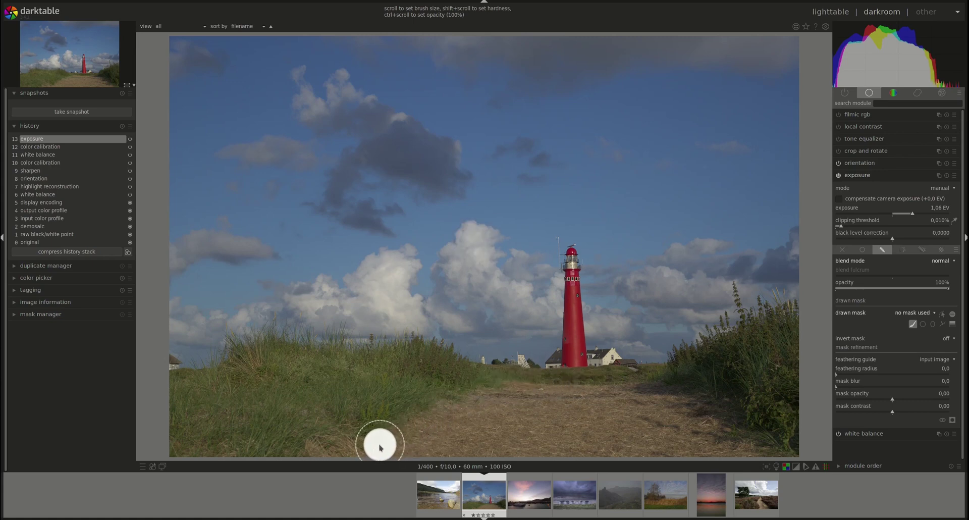
mouse_move(380, 447)
mouse_down()
mouse_move(482, 397)
mouse_move(590, 393)
mouse_move(683, 401)
mouse_move(749, 442)
mouse_move(747, 455)
mouse_move(413, 456)
mouse_move(474, 431)
mouse_move(564, 420)
mouse_move(685, 419)
mouse_move(709, 432)
mouse_move(695, 441)
mouse_move(480, 440)
mouse_move(392, 447)
mouse_up()
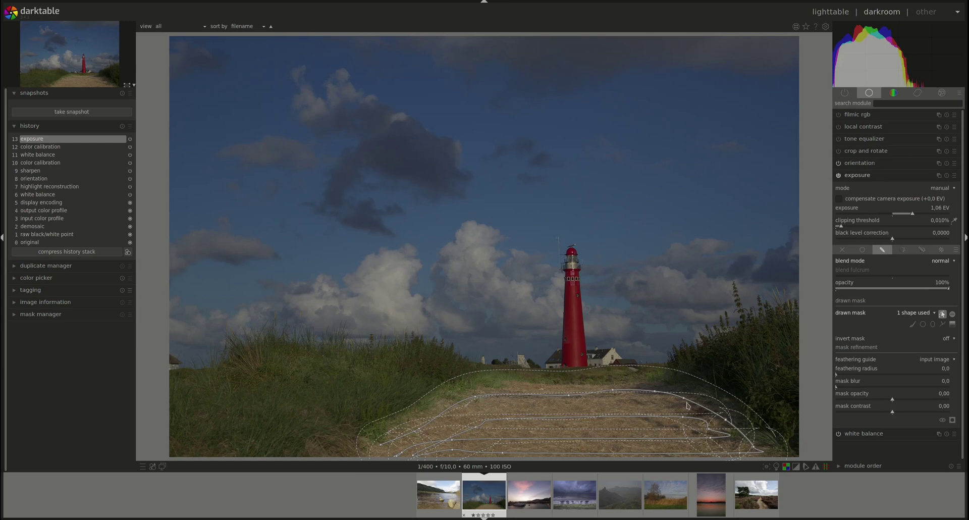
drag(685, 401, 681, 400)
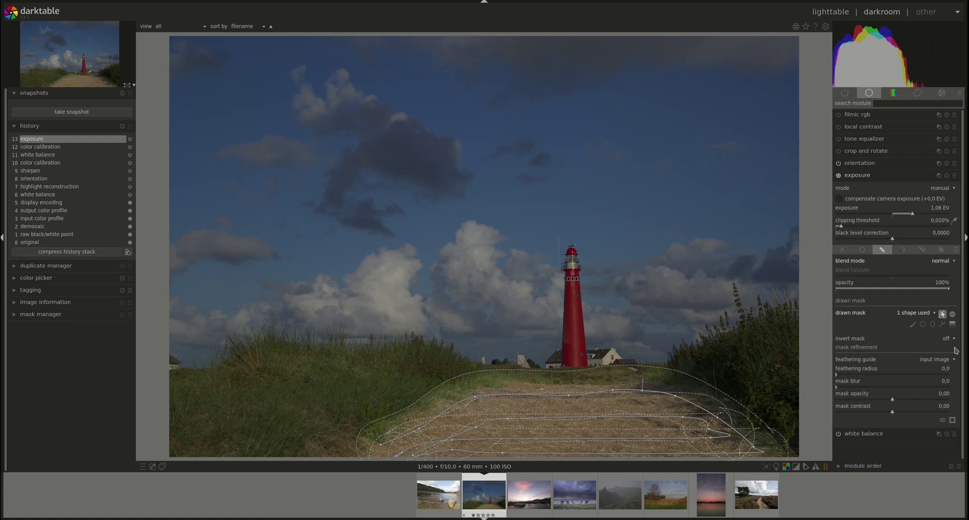
Hide the mask outlines, then preview the mask as a yellow overlay and turn it off
click(942, 314)
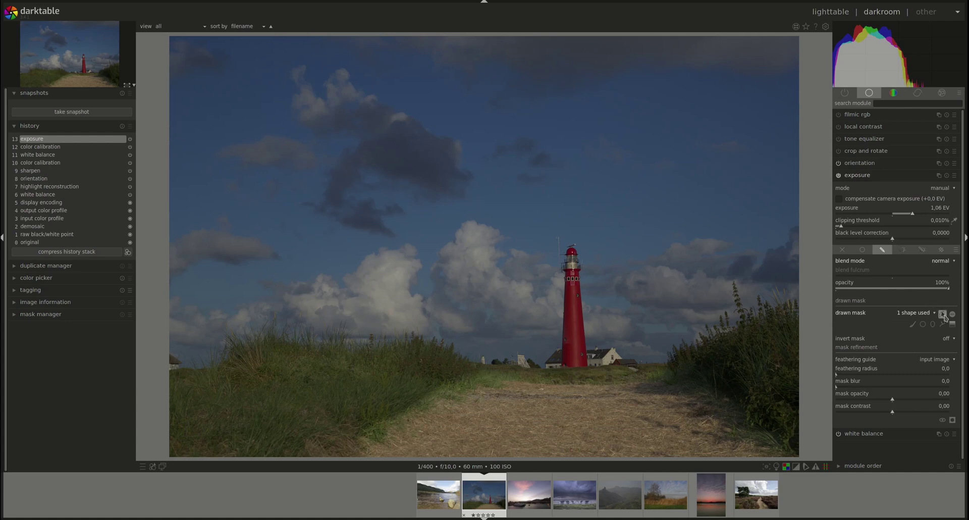
click(943, 314)
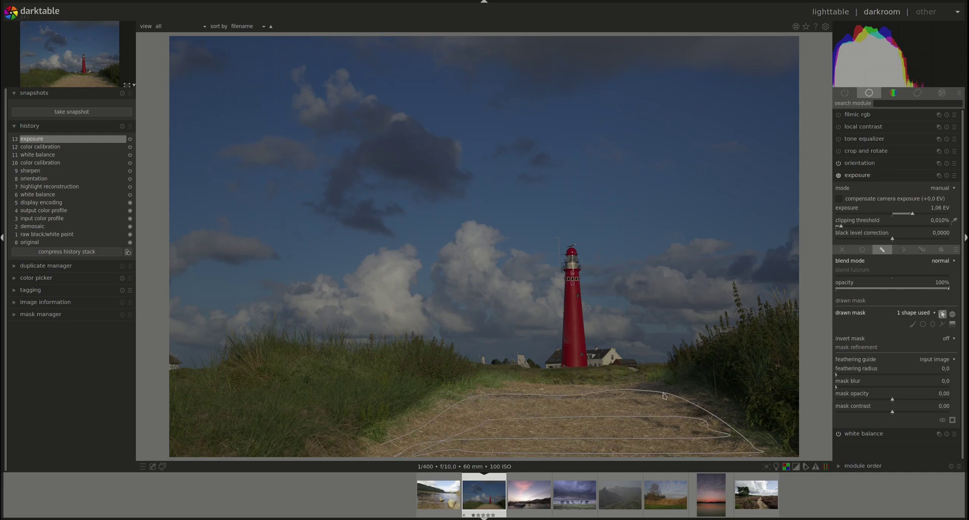
click(942, 315)
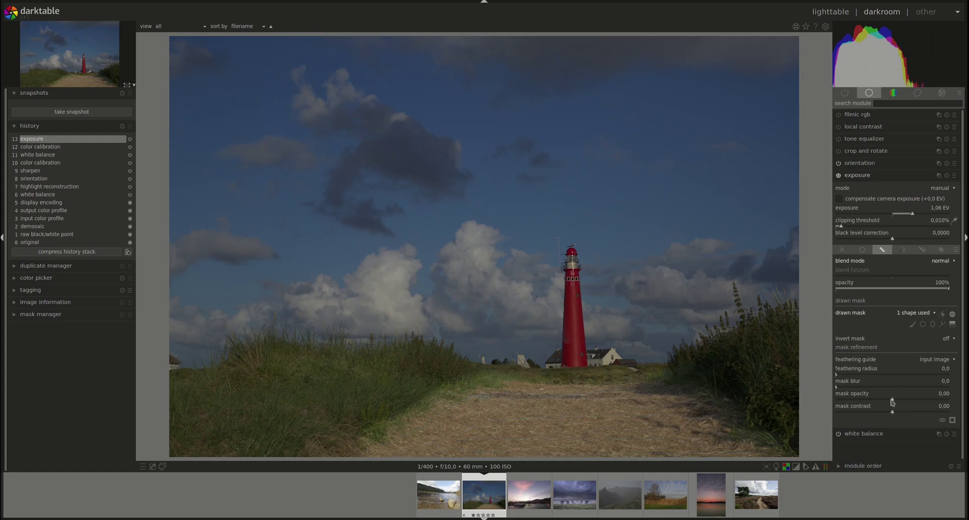
click(952, 421)
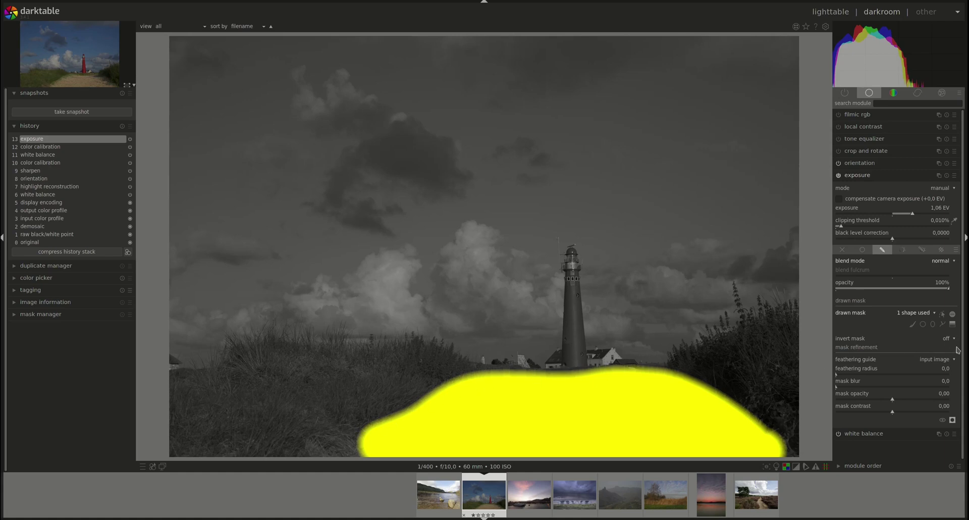
click(952, 421)
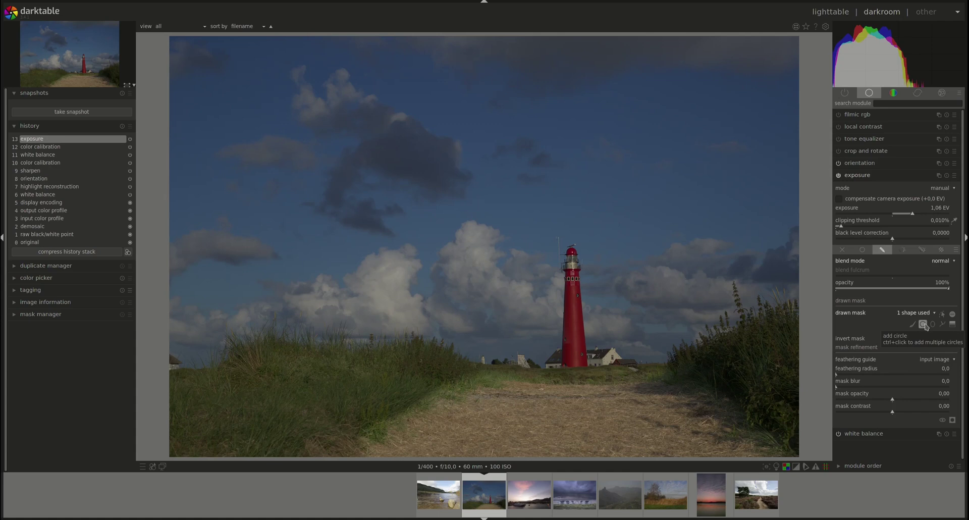
Place an enlarged circle shape over the bright cloud left of the lighthouse
click(923, 324)
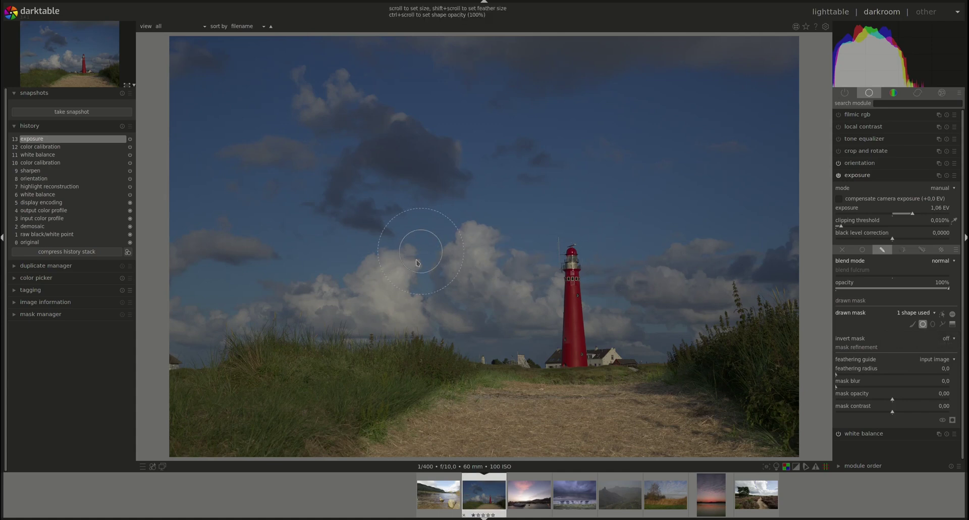
click(404, 288)
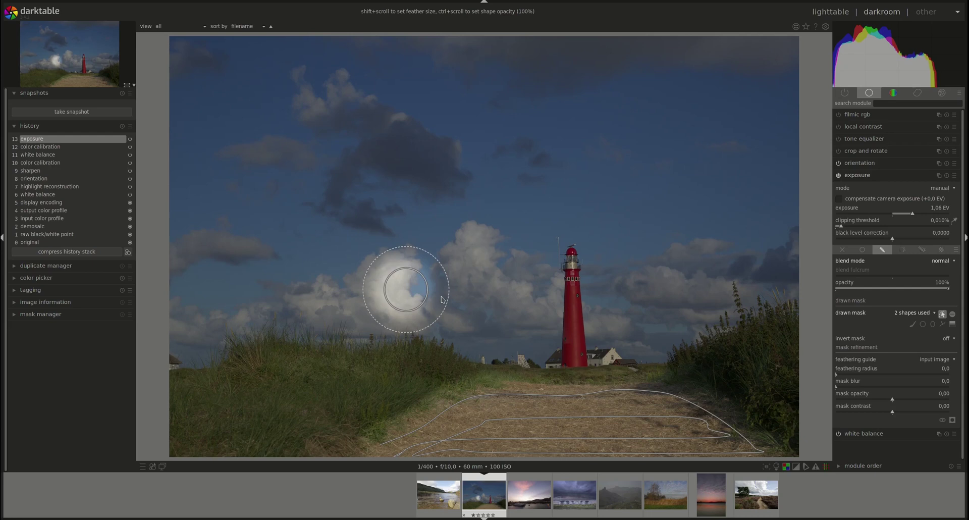
mouse_move(408, 293)
mouse_down()
mouse_move(420, 287)
mouse_move(401, 291)
mouse_up()
scroll(401, 291, up, 5)
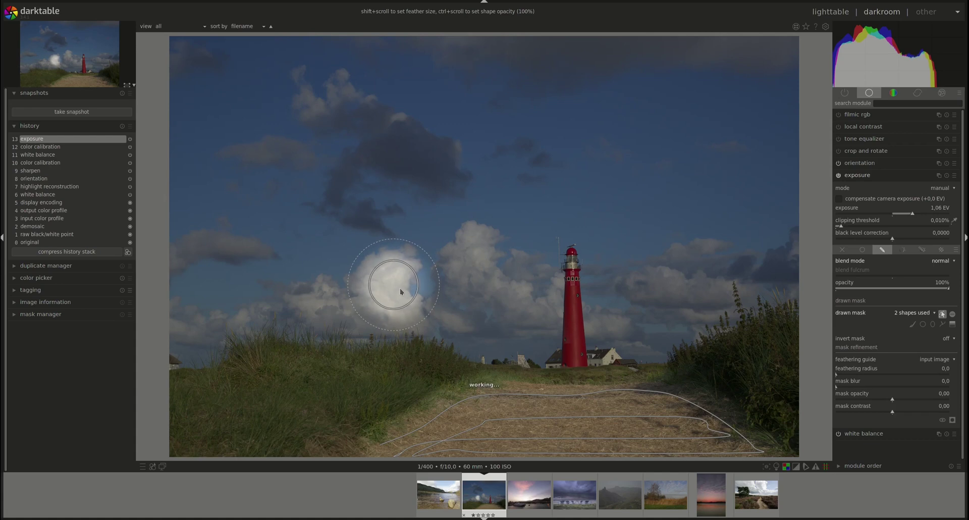
Place an ellipse in the upper sky, narrowing it from the left and stretching it taller
click(932, 325)
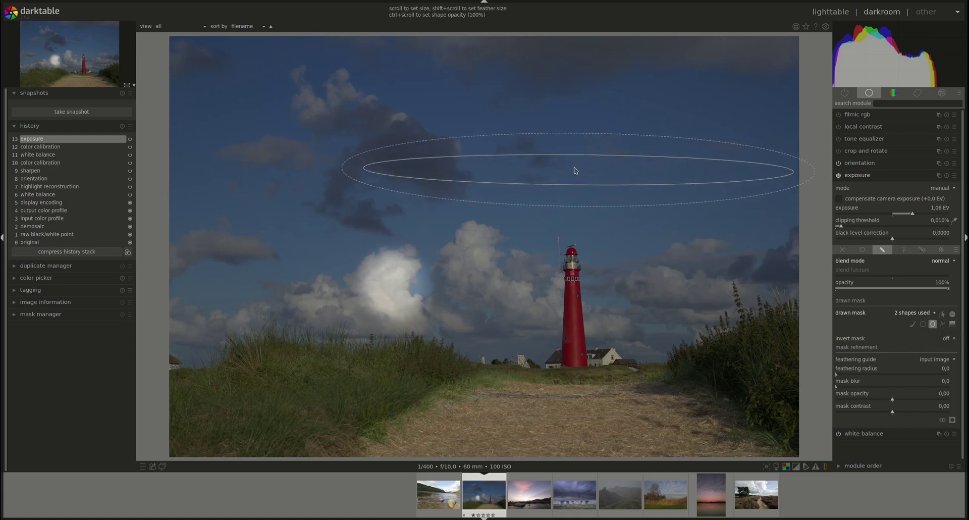
click(516, 163)
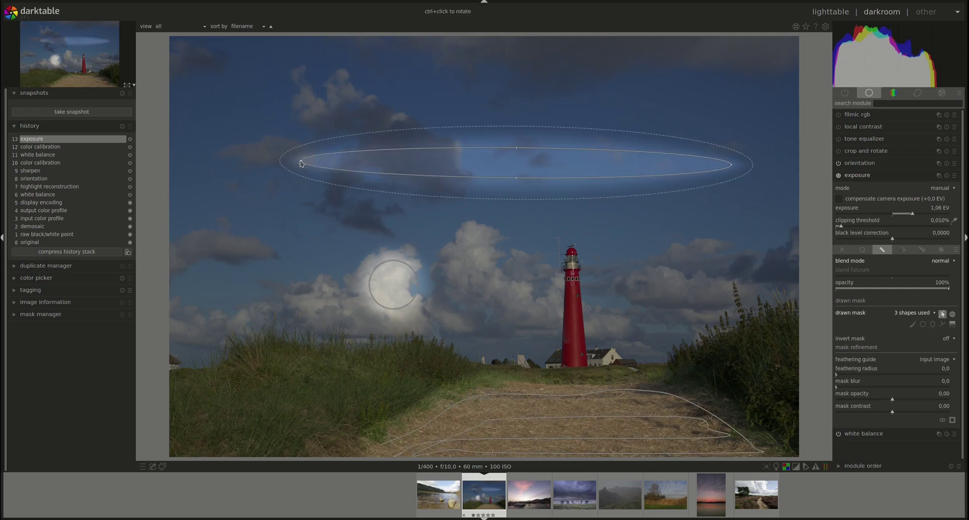
drag(301, 163, 344, 162)
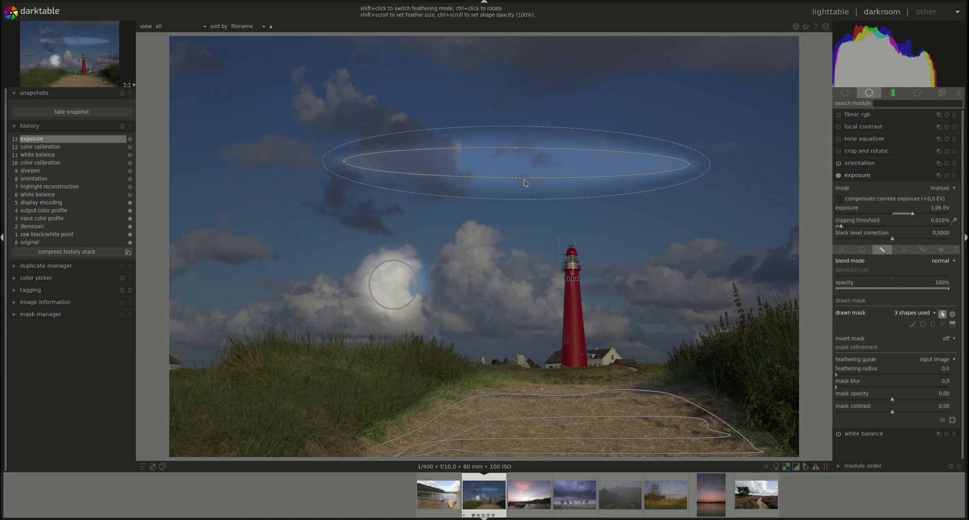
drag(518, 182, 515, 218)
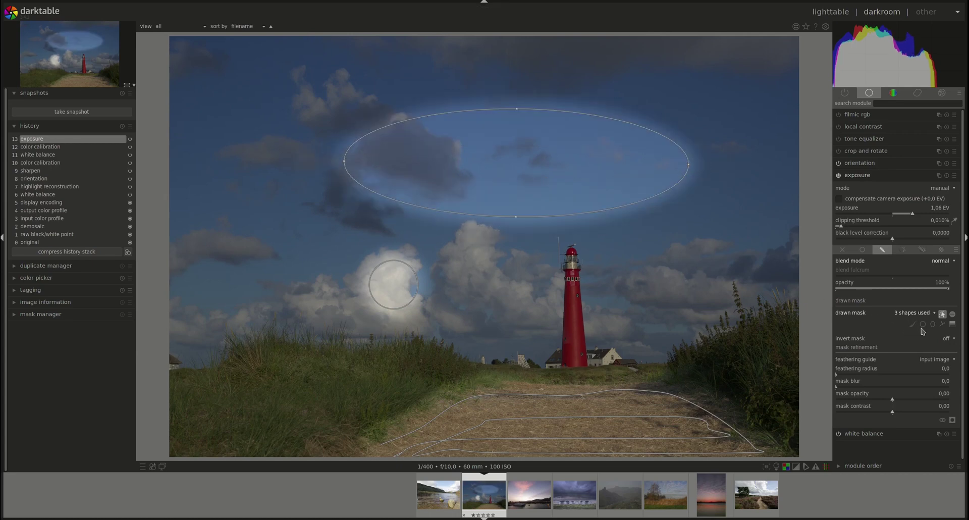
Draw a five-node closed path shape in the upper-left sky and select it
click(942, 325)
click(229, 73)
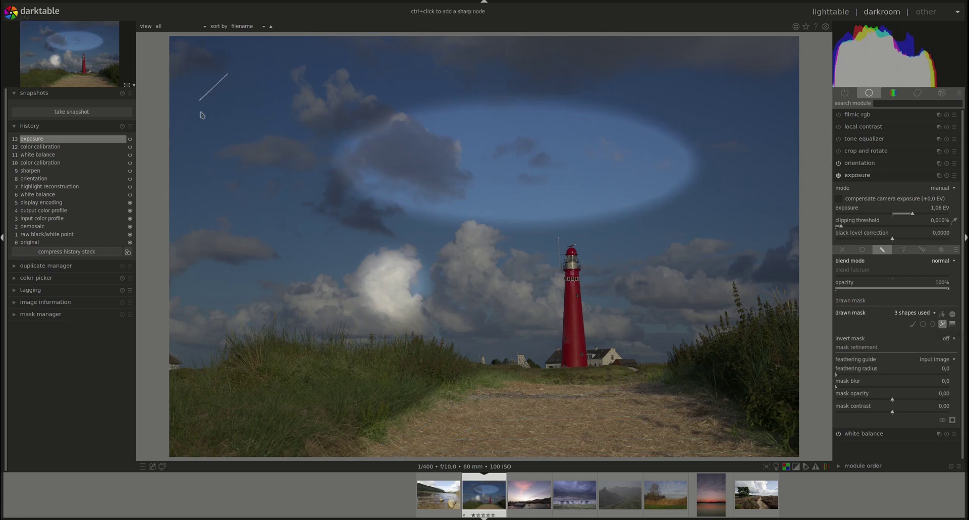
click(198, 119)
click(250, 205)
click(304, 119)
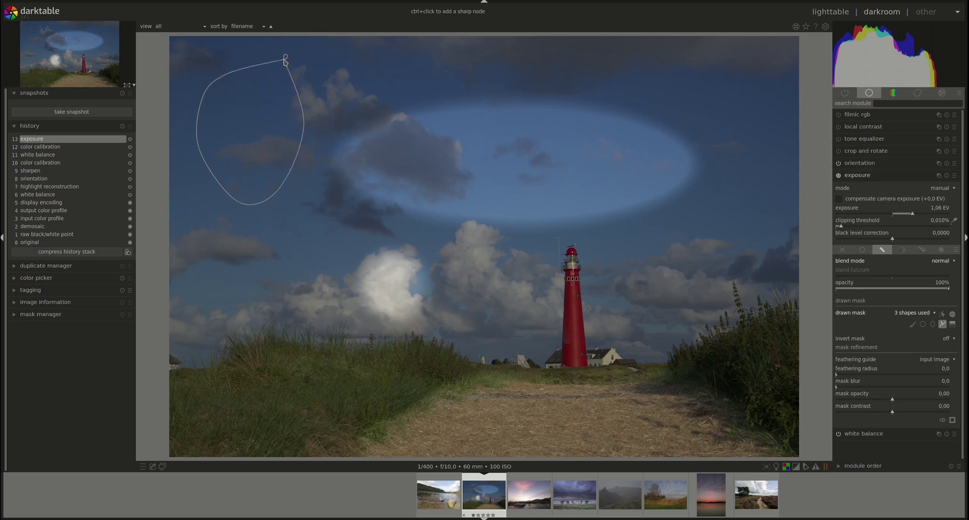
click(285, 60)
right_click(285, 60)
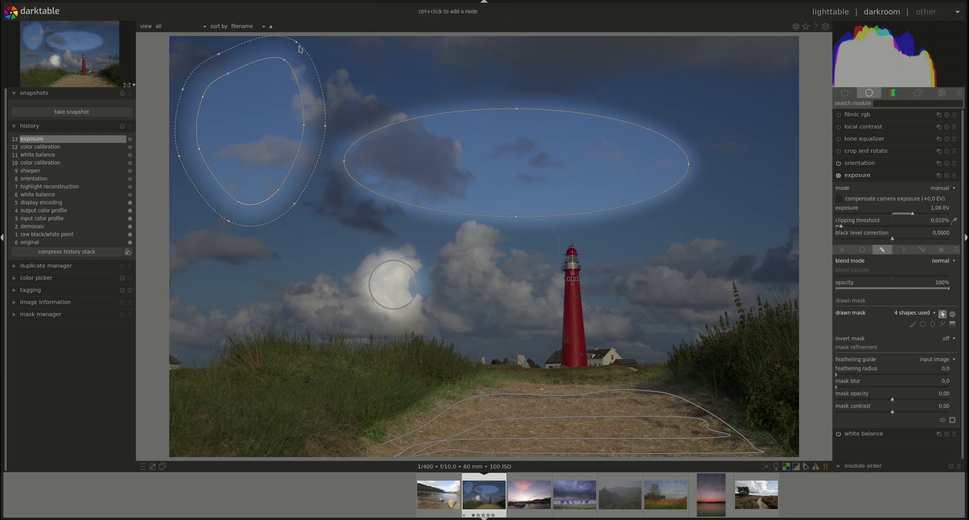
click(213, 125)
Hide the shape outlines and show the four-shape mask as a yellow overlay
click(942, 314)
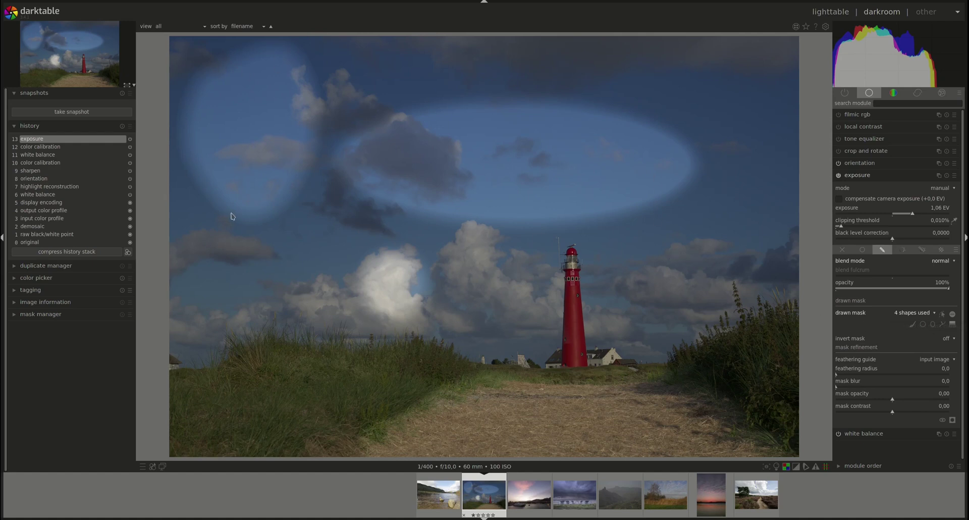
click(952, 420)
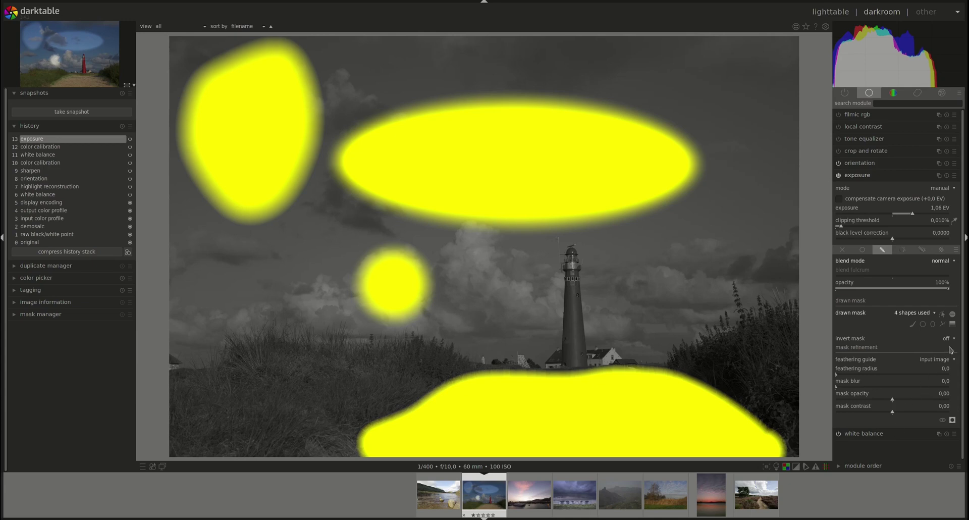
Turn off the overlay and delete the ellipse, both paths and the circle from the mask
click(952, 419)
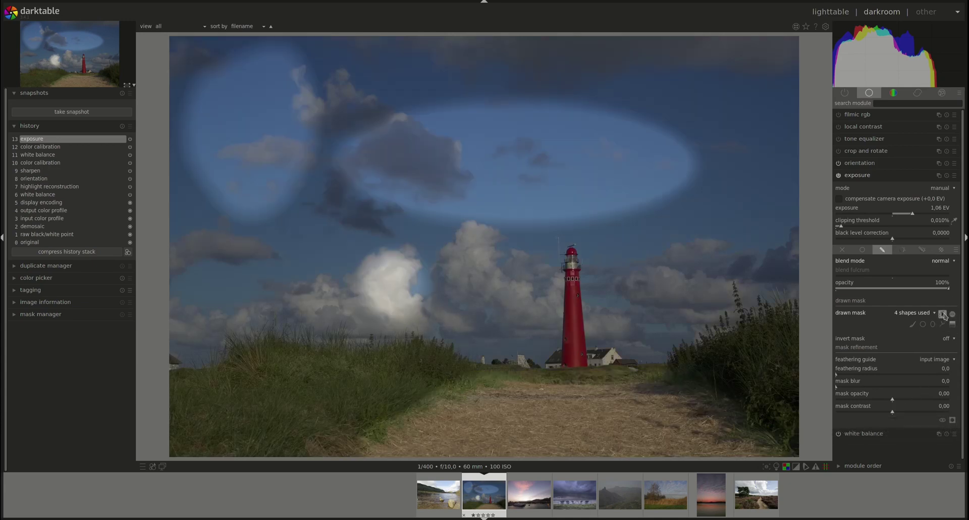
click(943, 314)
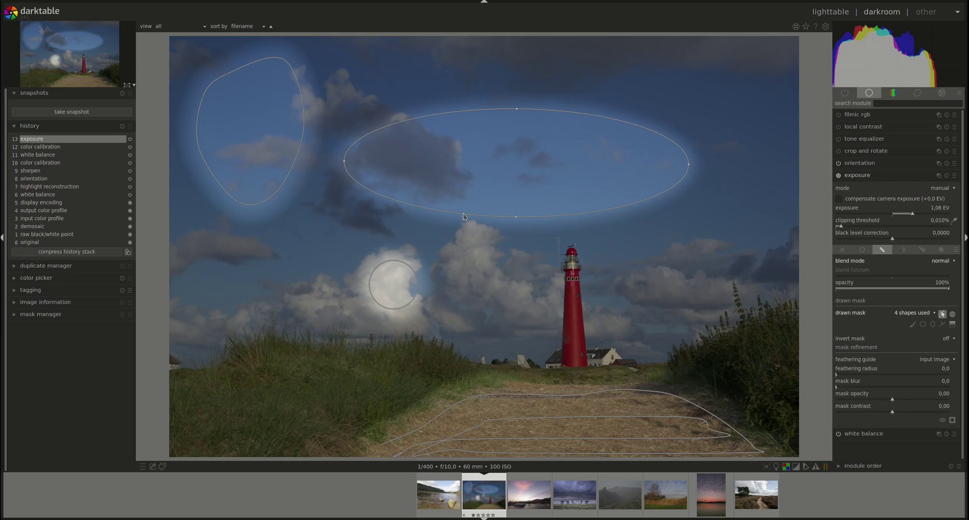
right_click(519, 112)
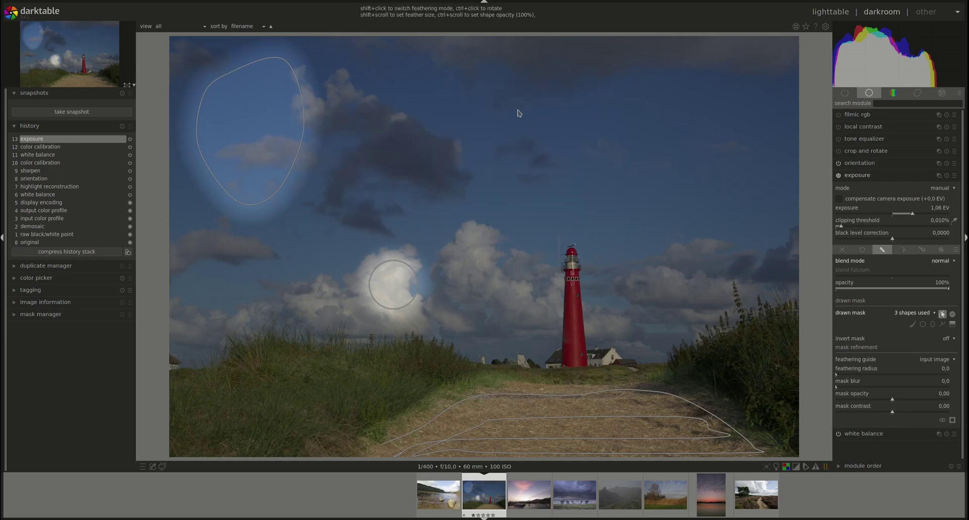
right_click(302, 104)
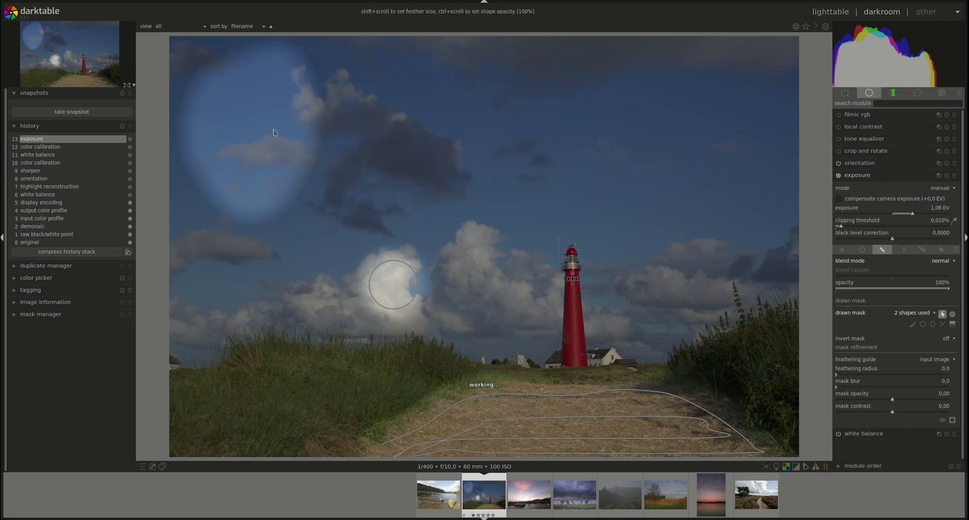
right_click(406, 268)
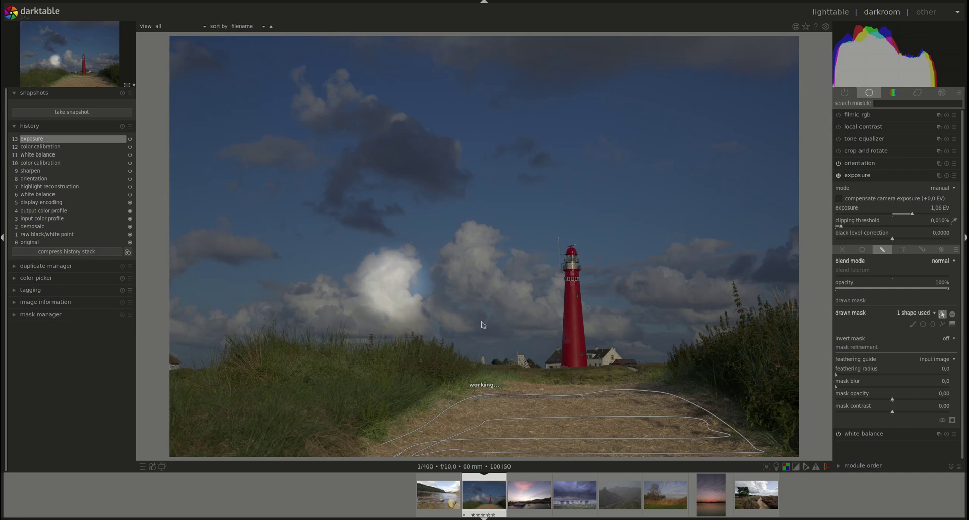
right_click(580, 400)
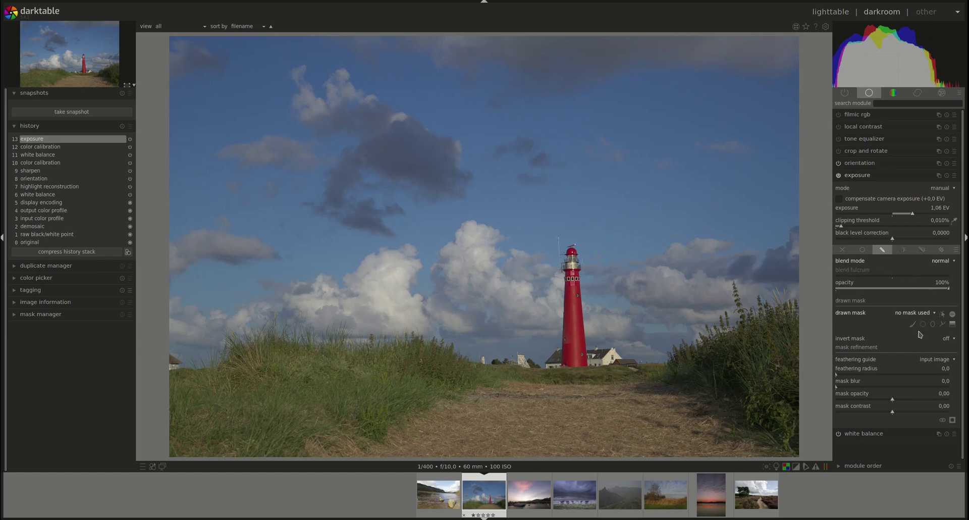
Place circles in the upper sky, right sky, bushes, lower-left grass and left clouds
click(923, 325)
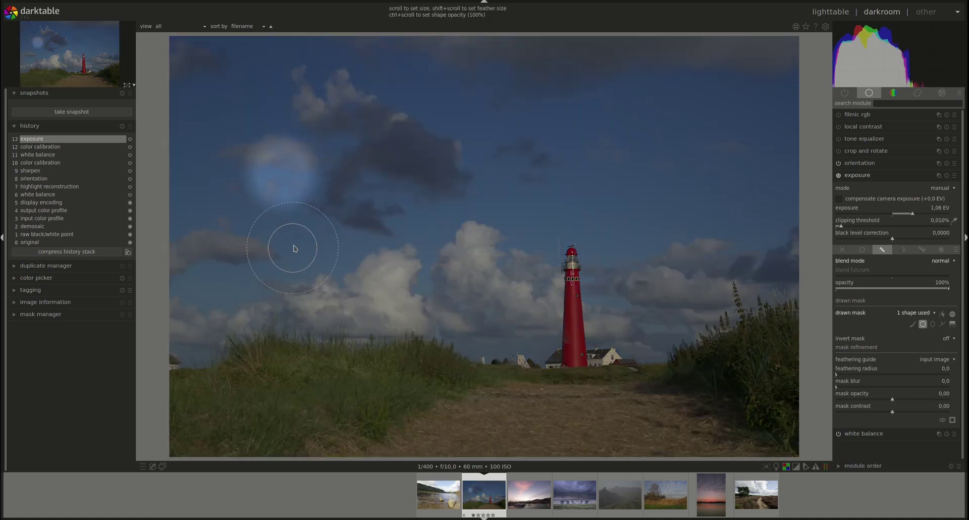
click(450, 159)
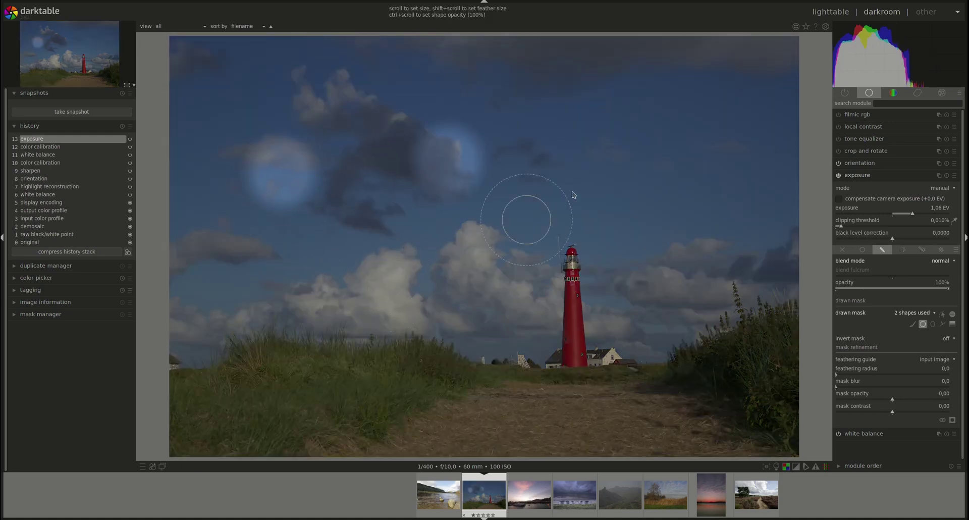
click(597, 160)
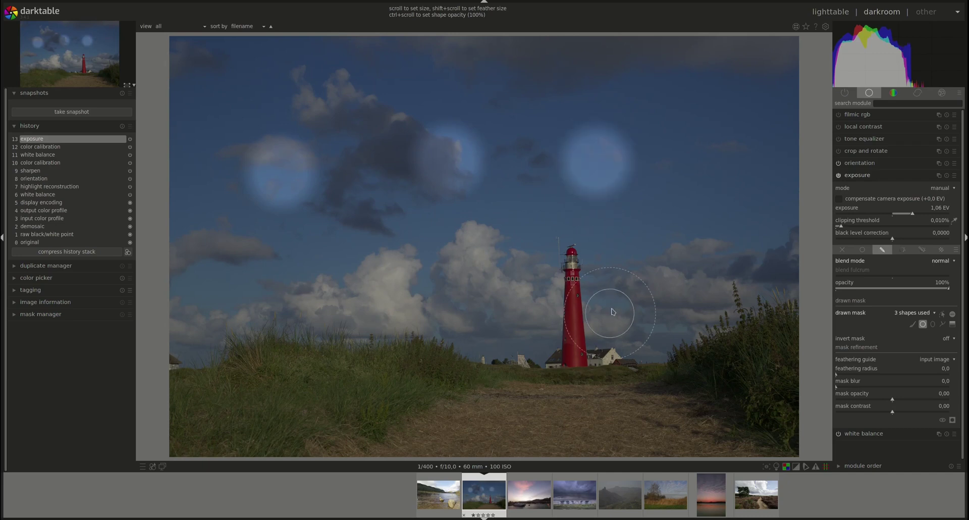
click(724, 227)
click(682, 346)
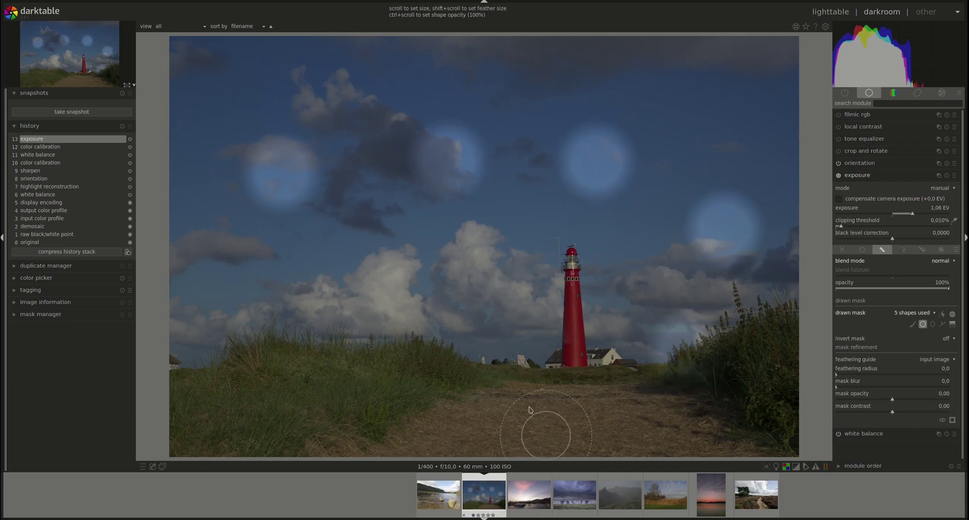
click(392, 357)
click(259, 302)
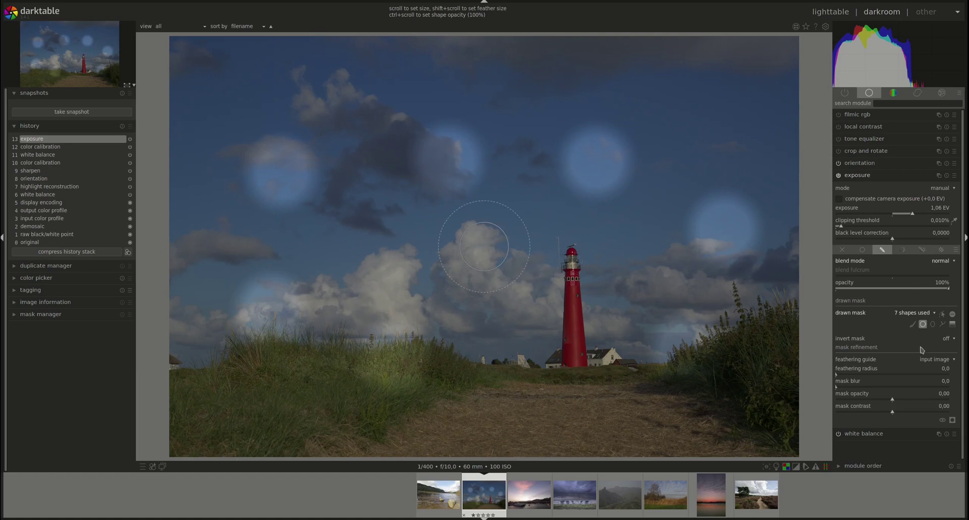
Stop adding circles and turn on 'show and edit mask elements' to display all outlines
click(912, 325)
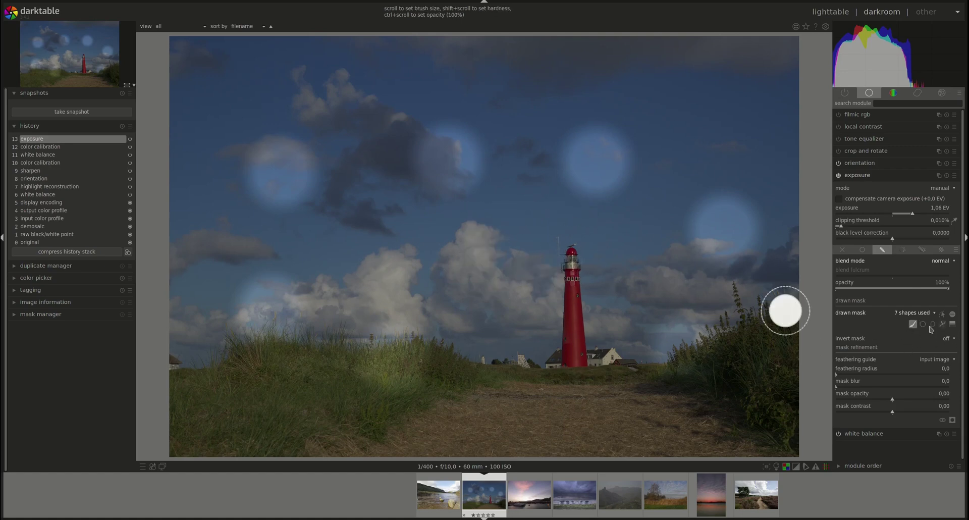
click(923, 324)
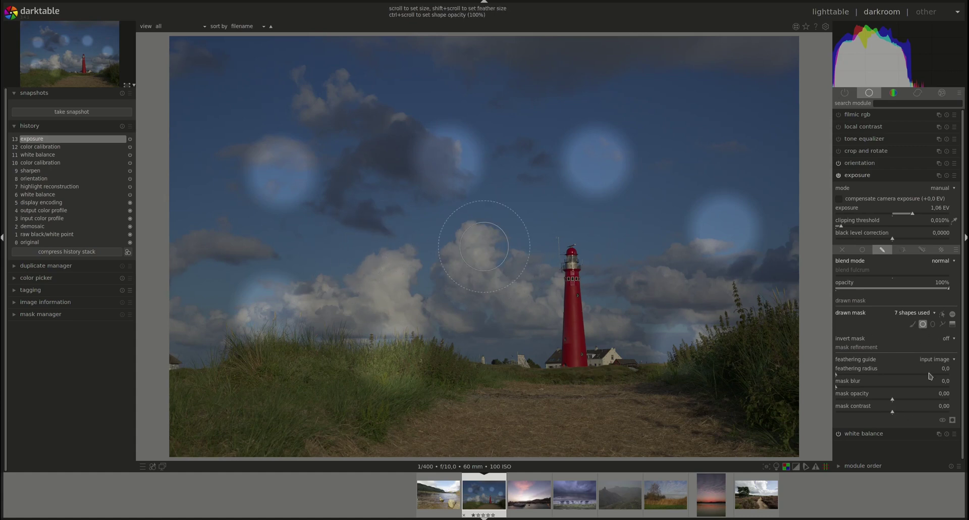
click(940, 313)
click(942, 313)
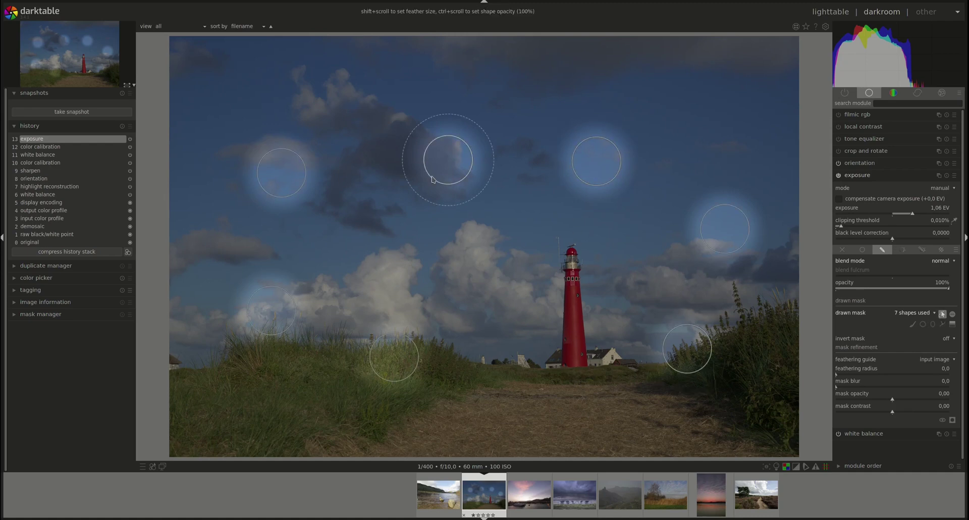
Resize the circles with the scroll wheel, then remove all seven circles from the exposure mask
scroll(295, 197, down, 3)
scroll(450, 156, up, 4)
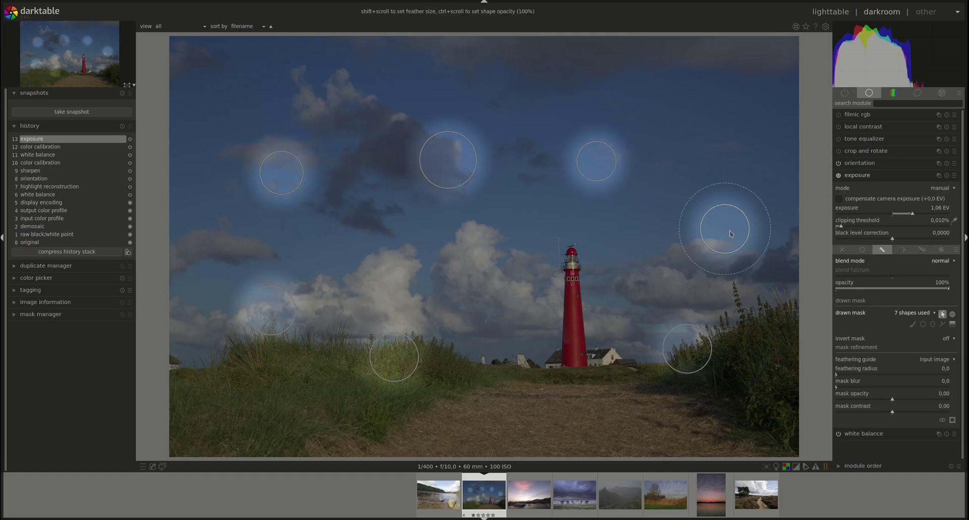
scroll(727, 215, up, 3)
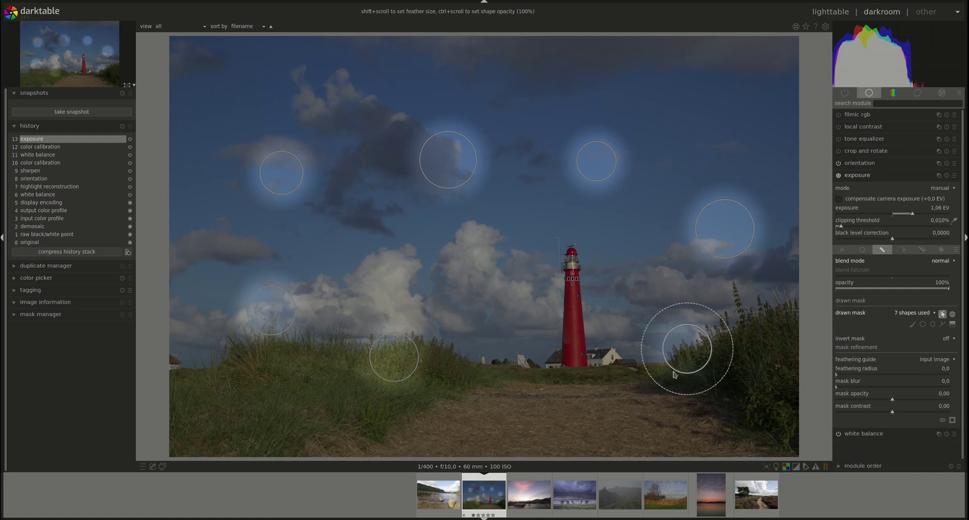
scroll(679, 351, up, 3)
scroll(397, 359, down, 3)
scroll(274, 307, up, 1)
scroll(273, 306, up, 5)
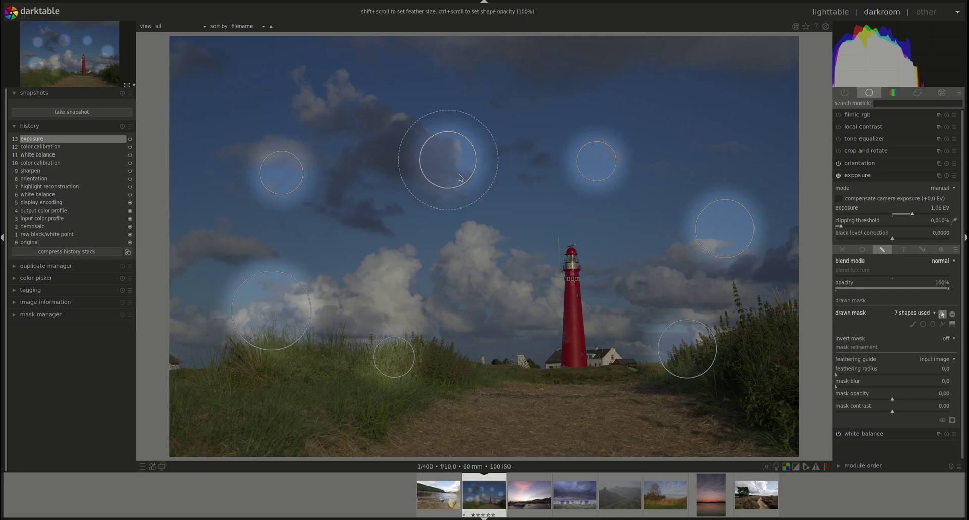
scroll(460, 176, up, 2)
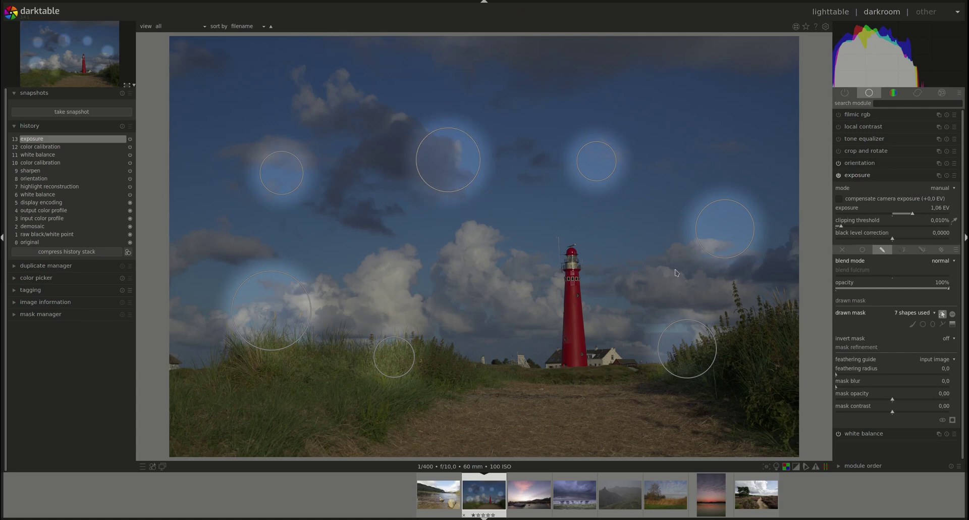
scroll(683, 343, up, 2)
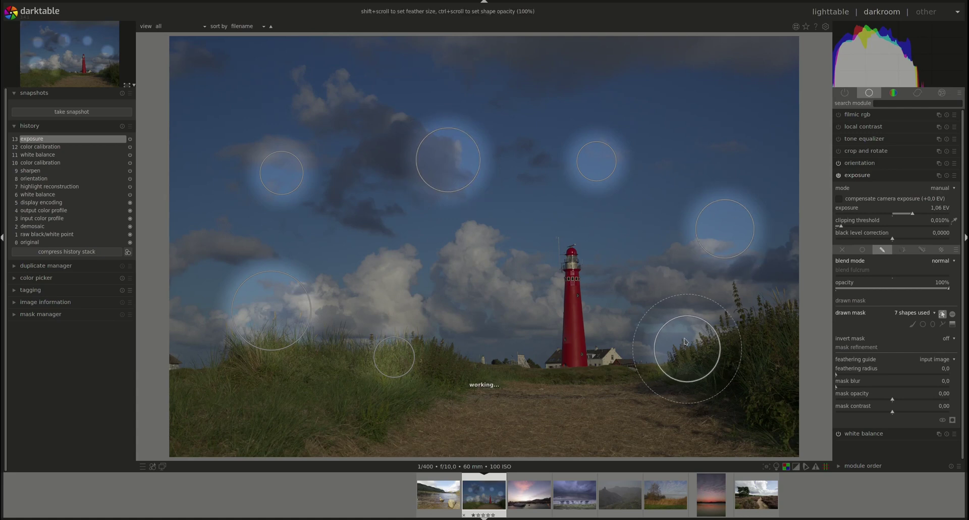
scroll(606, 173, up, 2)
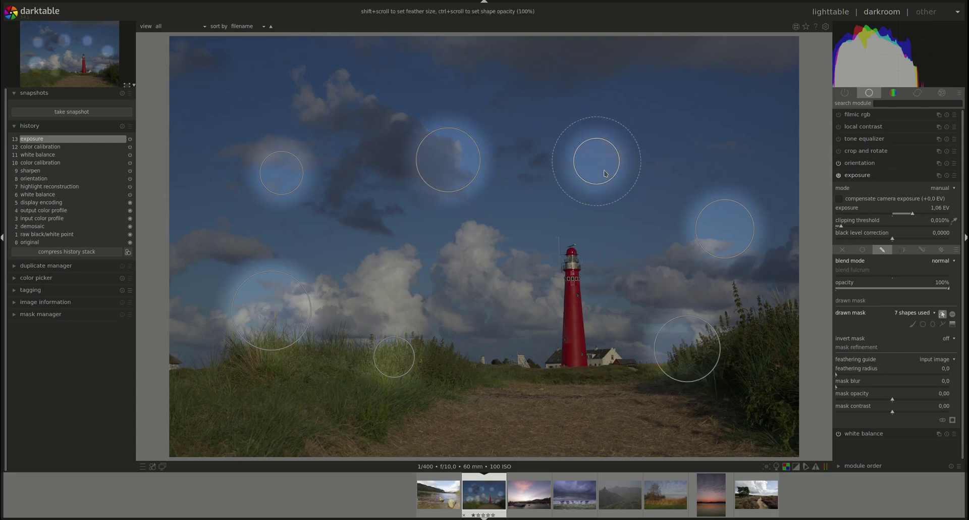
right_click(605, 173)
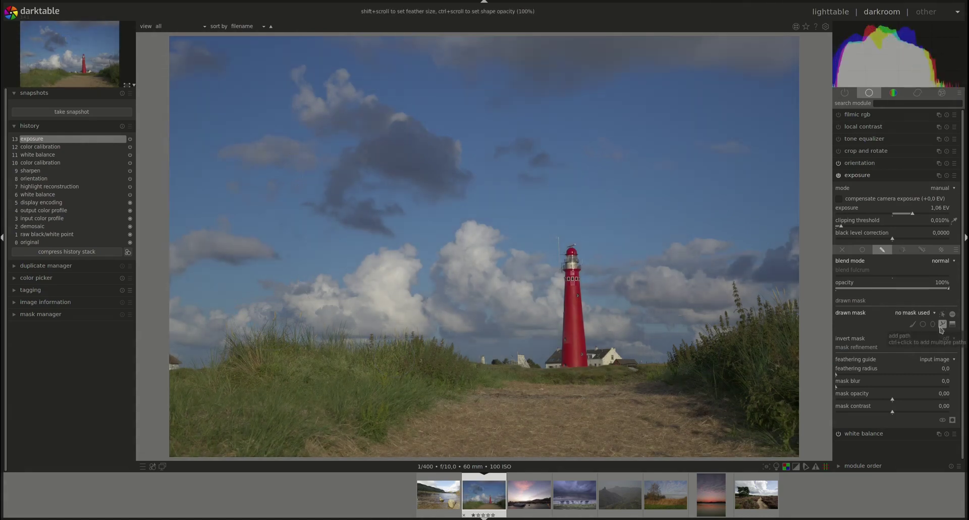
Draw a five-node closed path around the lighthouse and houses as the exposure mask
click(942, 326)
click(451, 367)
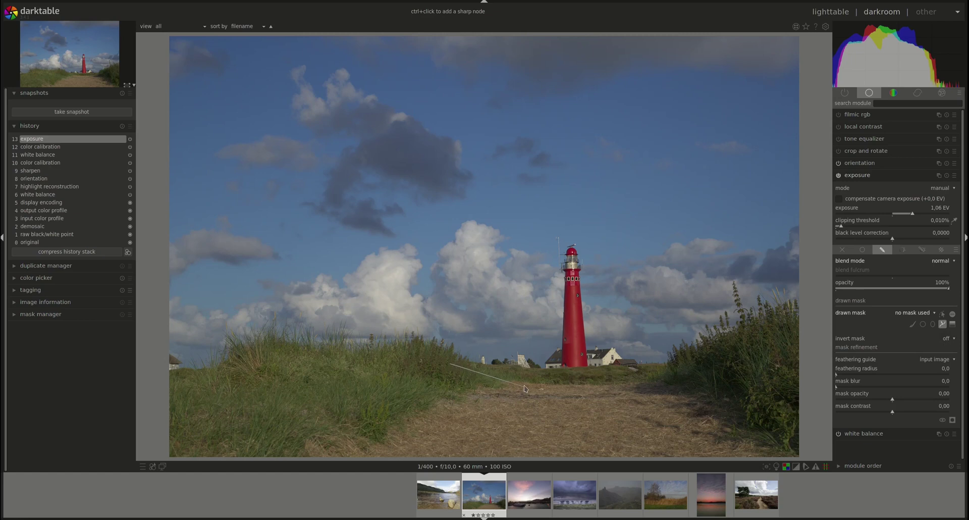
click(580, 389)
click(655, 358)
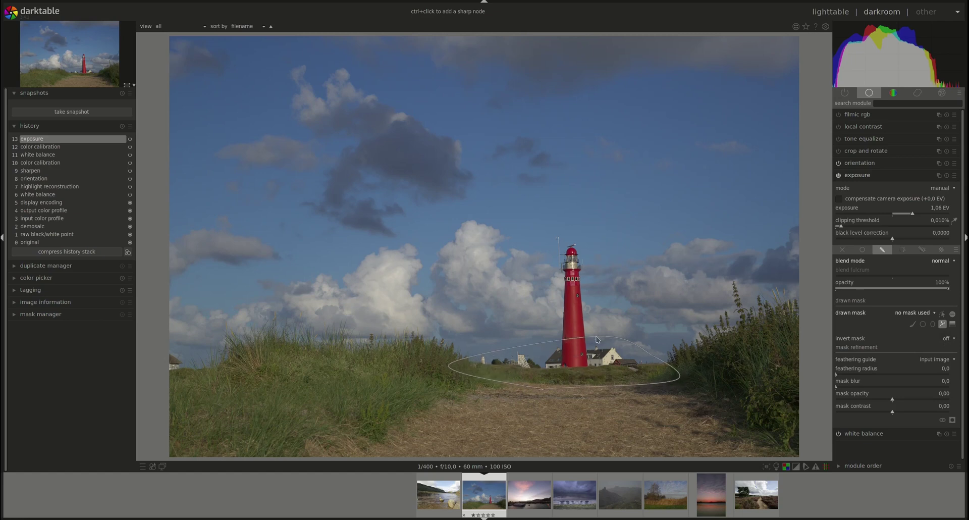
click(572, 239)
click(554, 329)
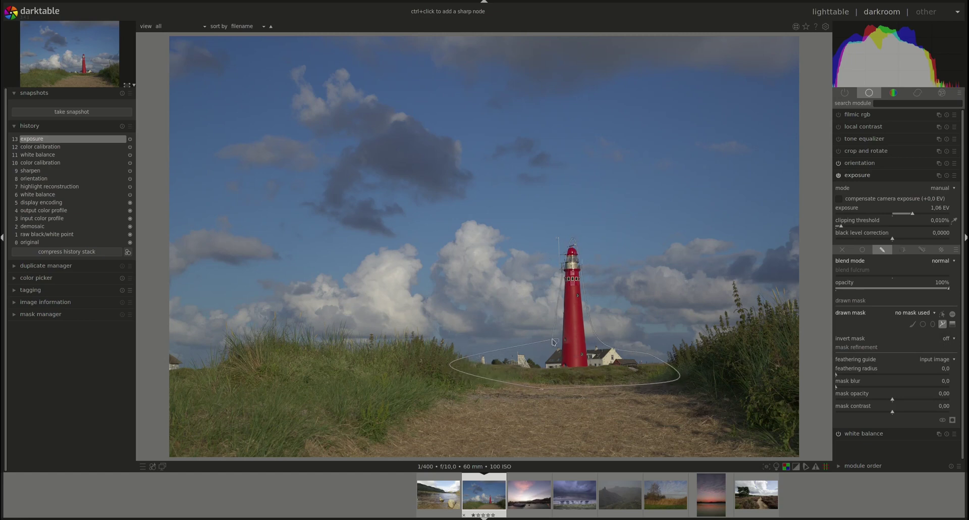
right_click(482, 346)
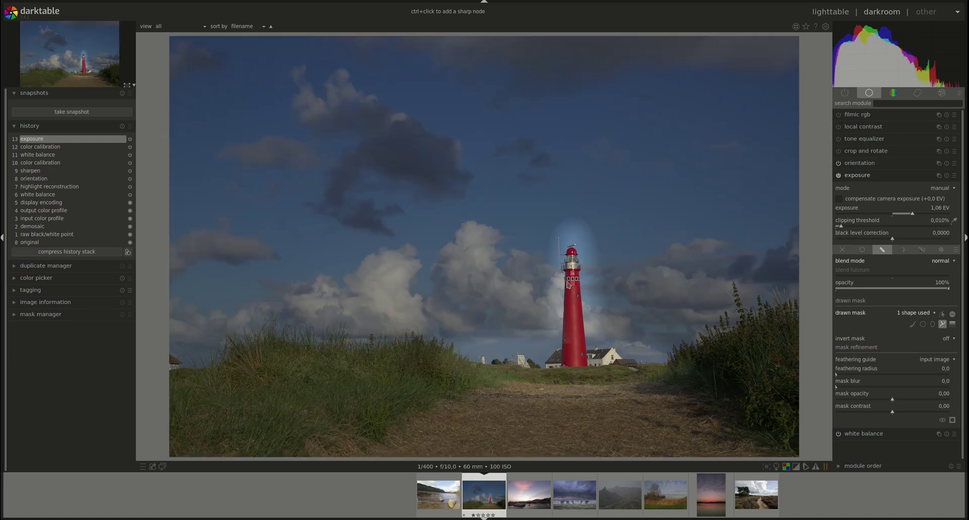
click(932, 313)
Expand the tone equalizer, enable its drawn mask blending, and browse the existing shapes list
click(863, 139)
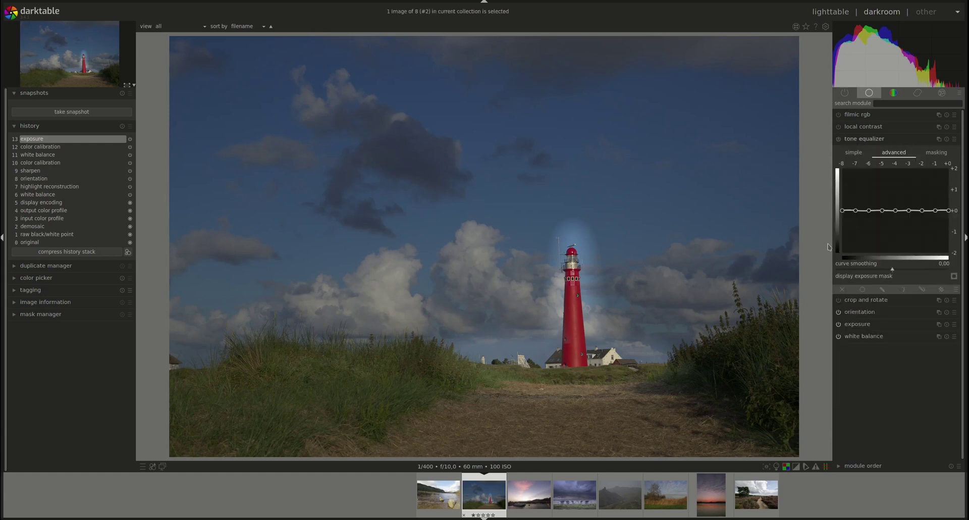
click(883, 290)
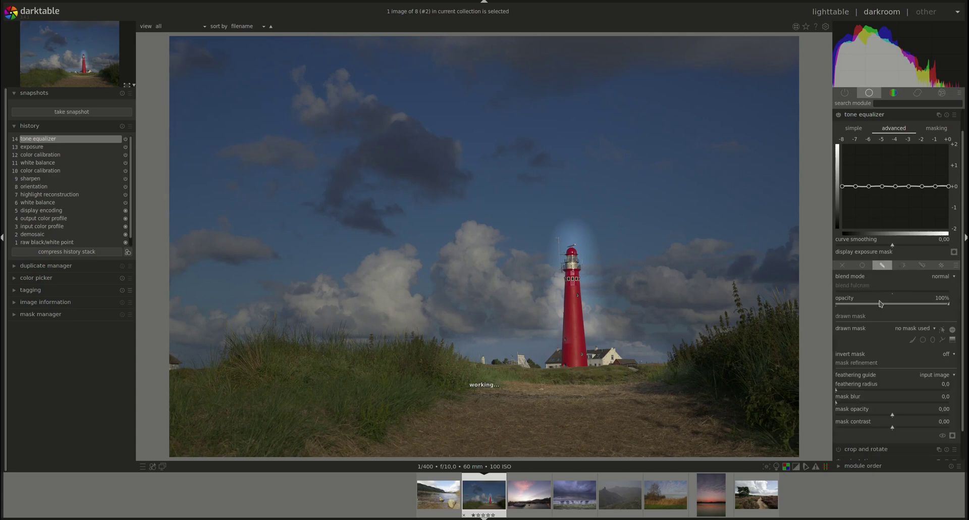
click(927, 329)
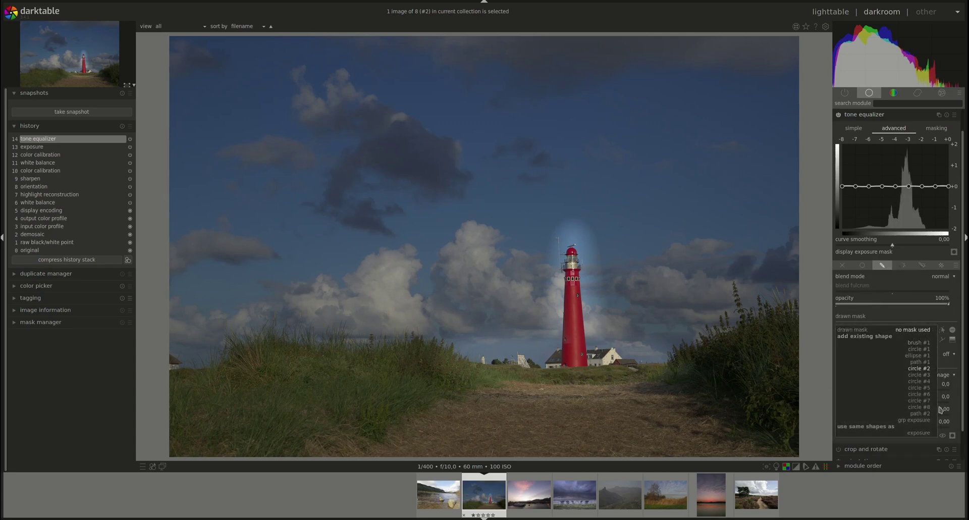
click(924, 434)
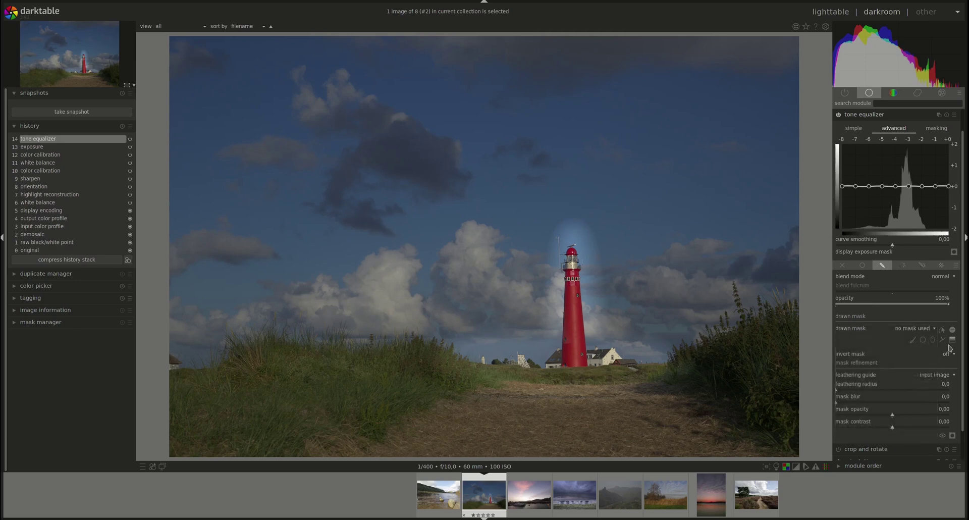
Reuse the exposure module's shapes in the tone equalizer mask, then remove them again
click(934, 328)
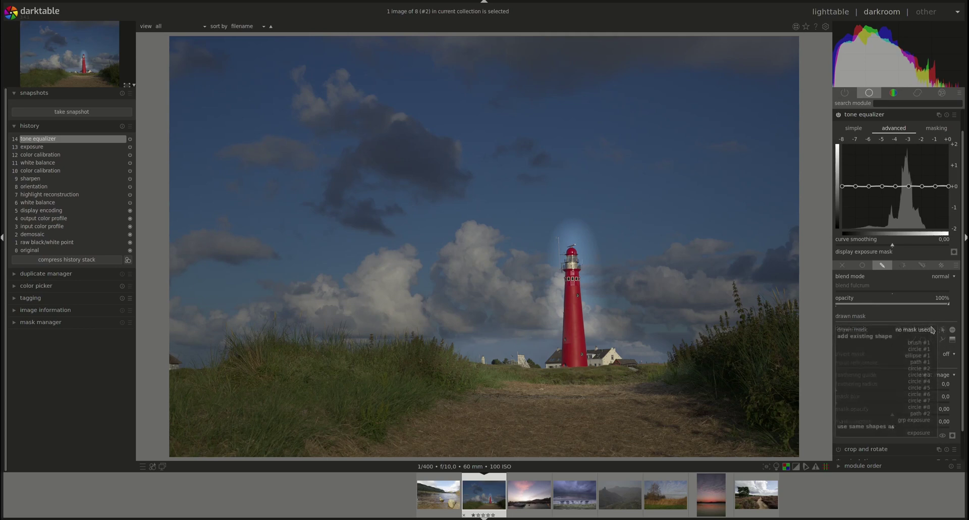
click(920, 434)
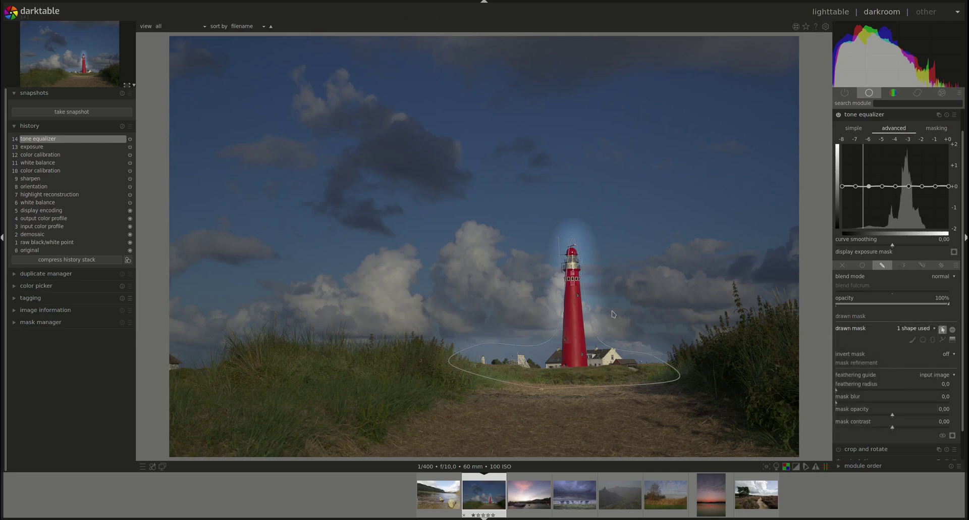
right_click(583, 331)
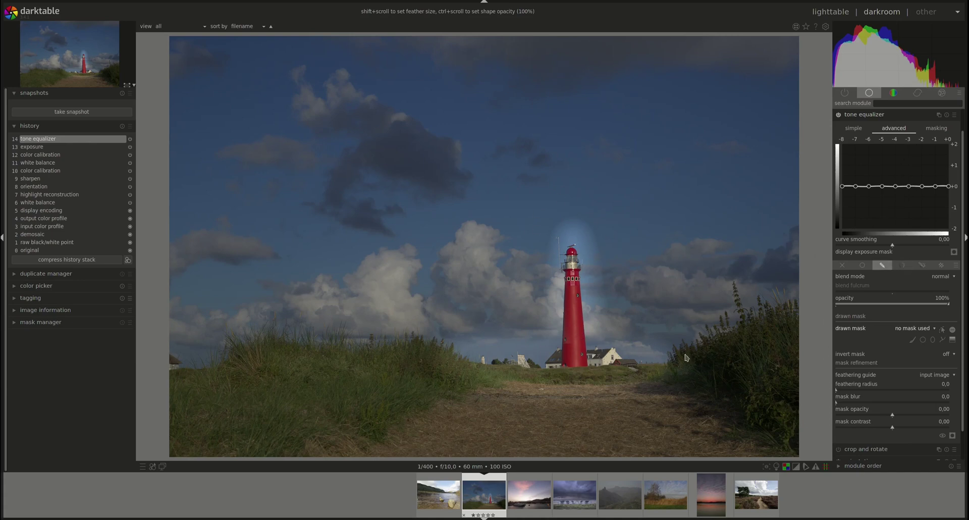
click(930, 328)
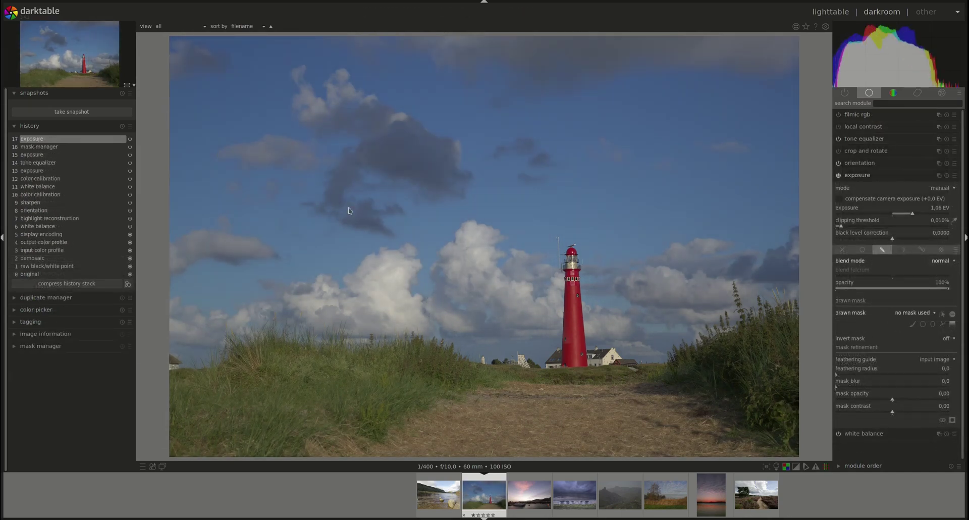
Expand the mask manager, inspect brush #1 and circle #1, and start renaming brush #1
click(54, 347)
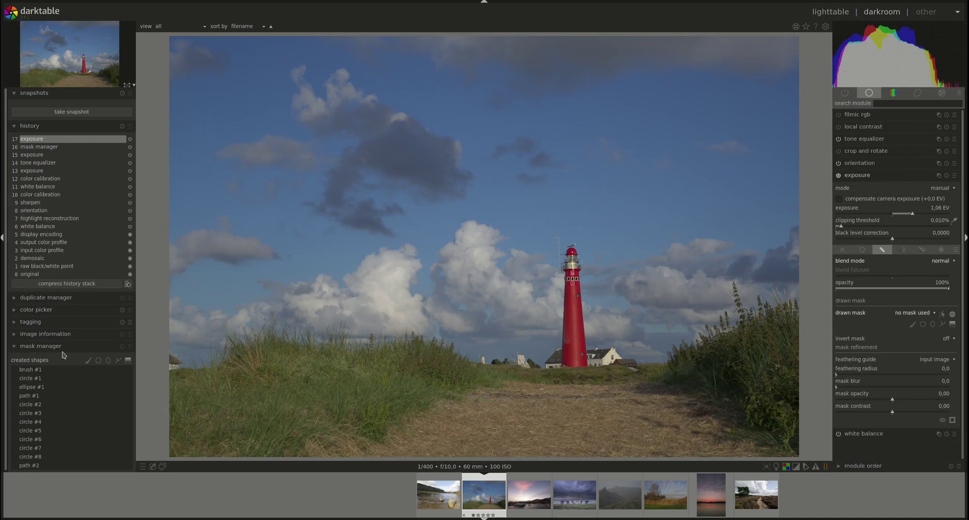
click(39, 371)
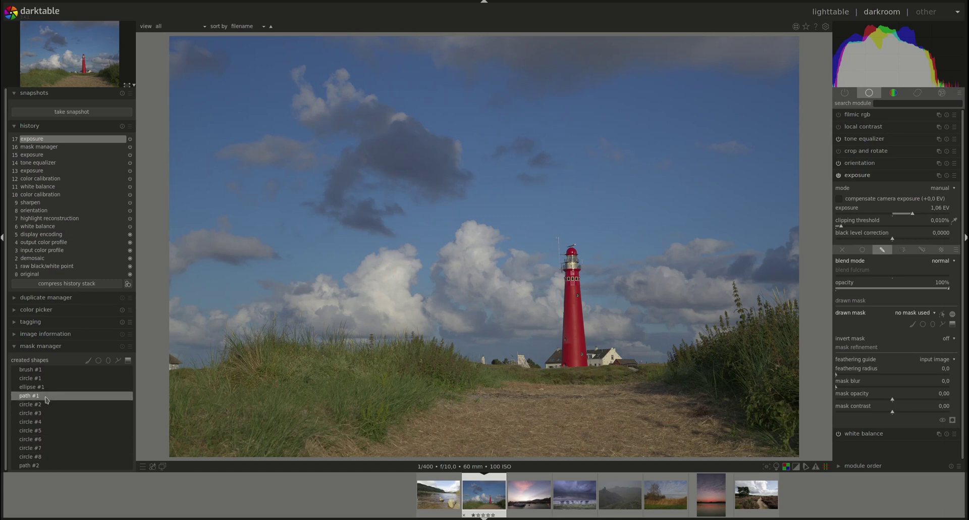
click(47, 380)
click(39, 369)
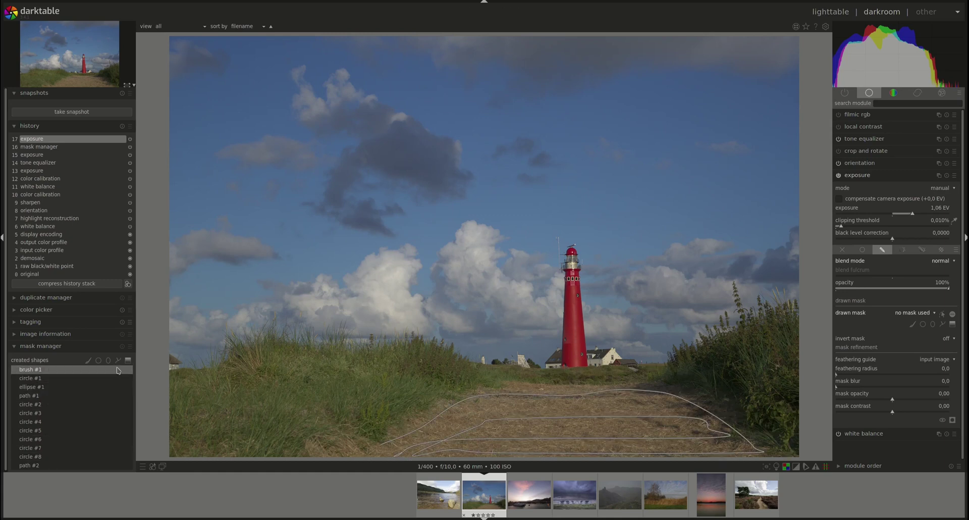
double_click(25, 371)
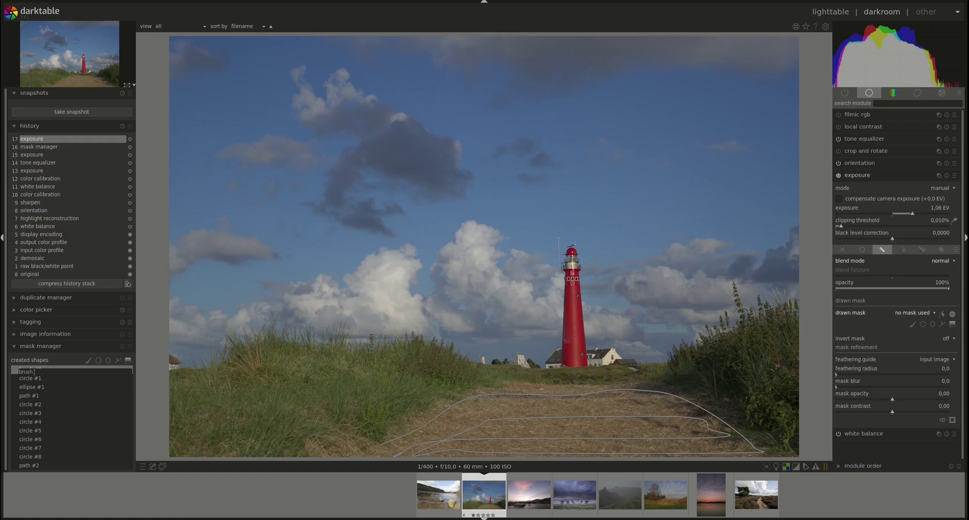
Confirm the name 'foreground', delete circle #1 and ellipse #1, and select foreground
key(Return)
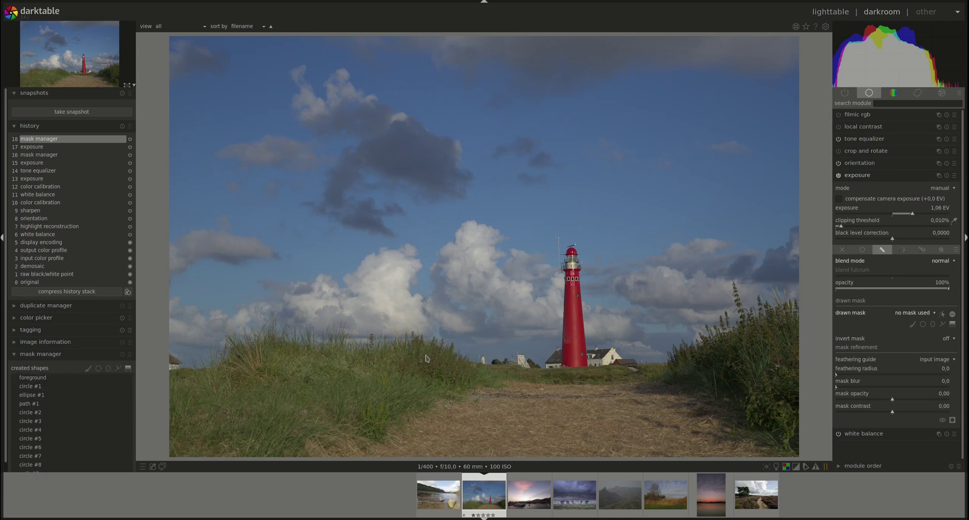
right_click(84, 387)
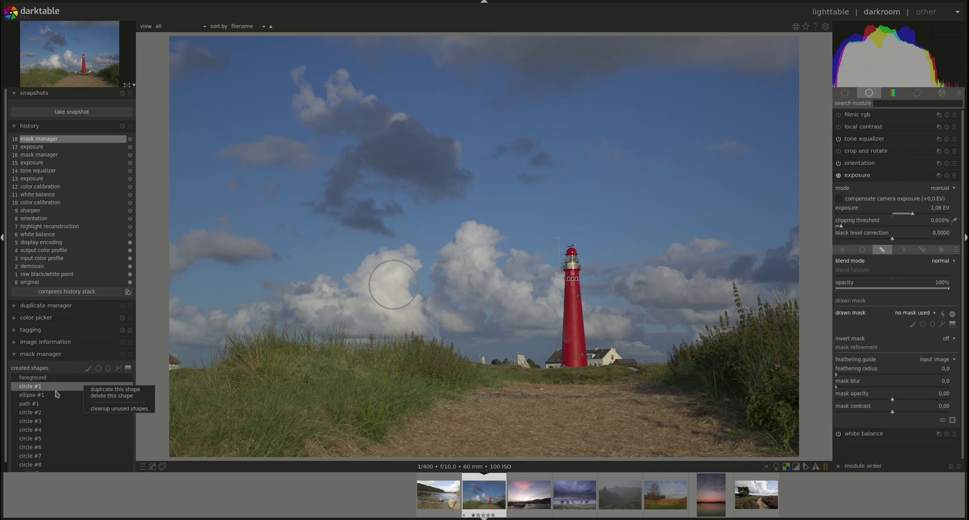
click(98, 401)
right_click(41, 386)
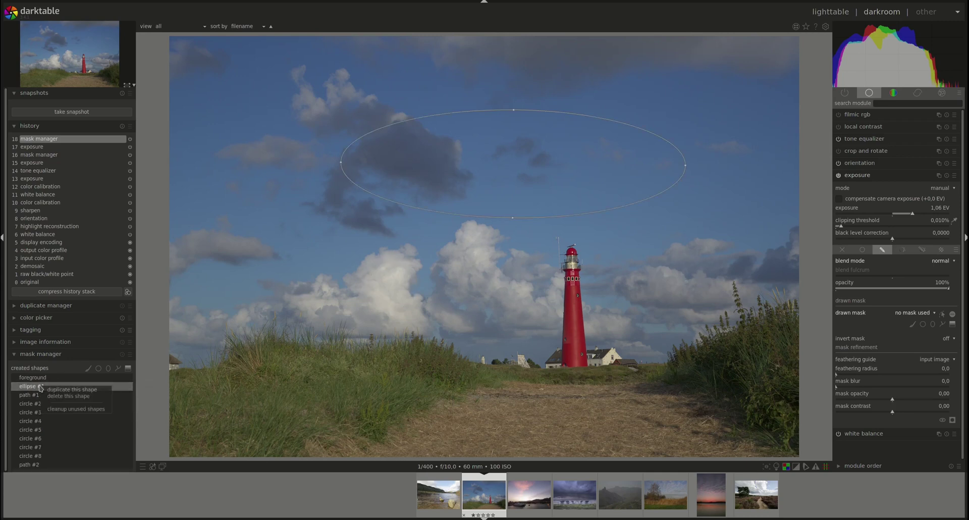
click(71, 397)
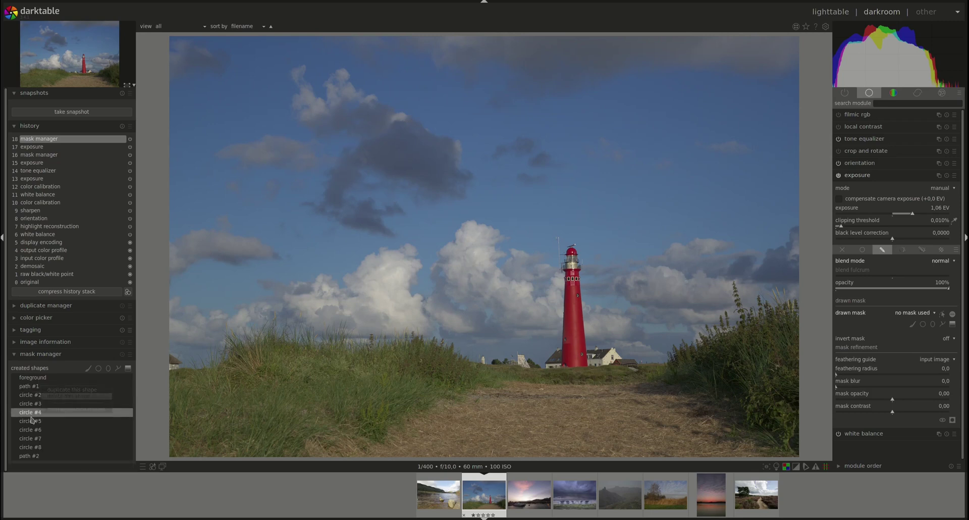
click(40, 379)
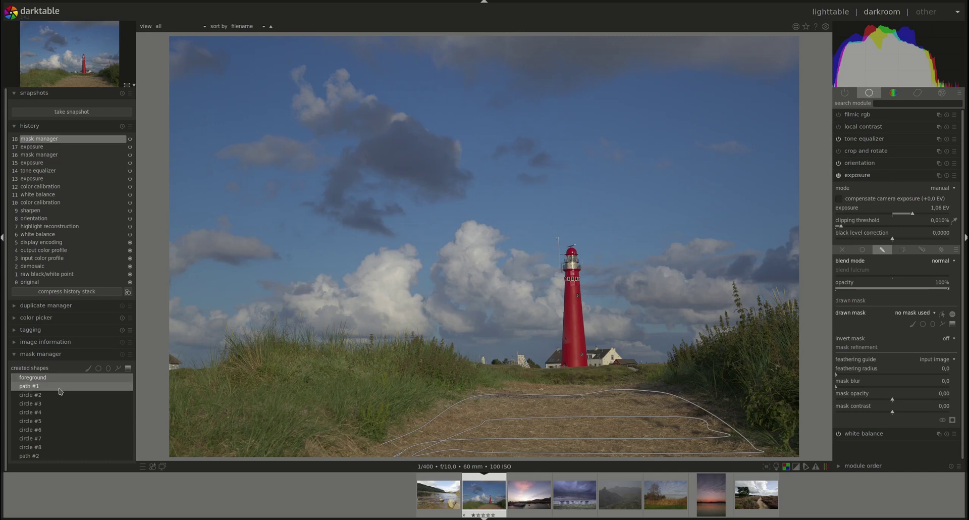
Group foreground, path #1, circle #2 and circle #3, and name the group 'Shapes for testing'
ctrl+click(48, 396)
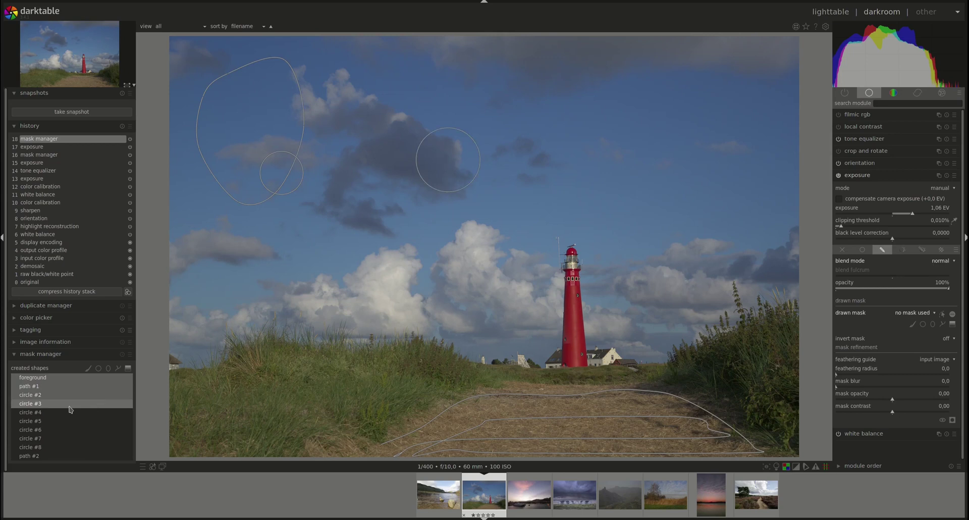
right_click(88, 388)
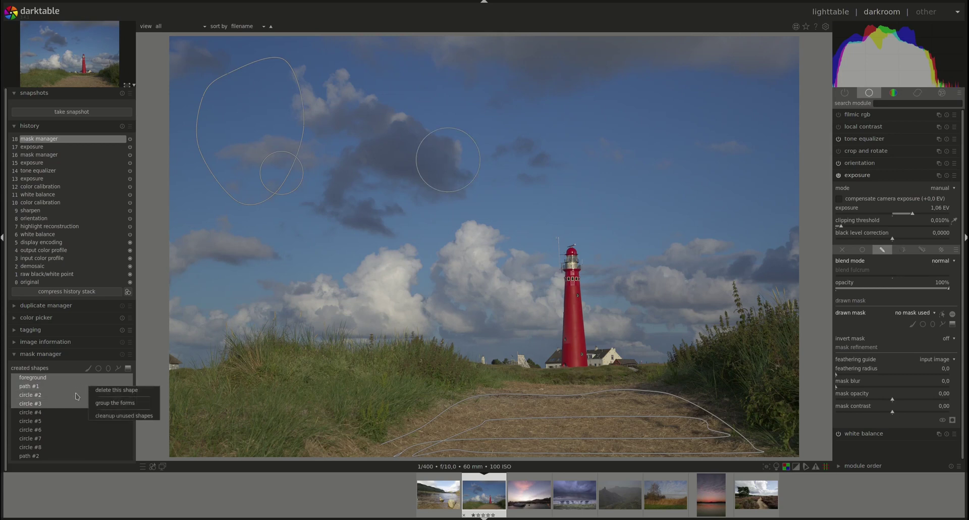
click(115, 404)
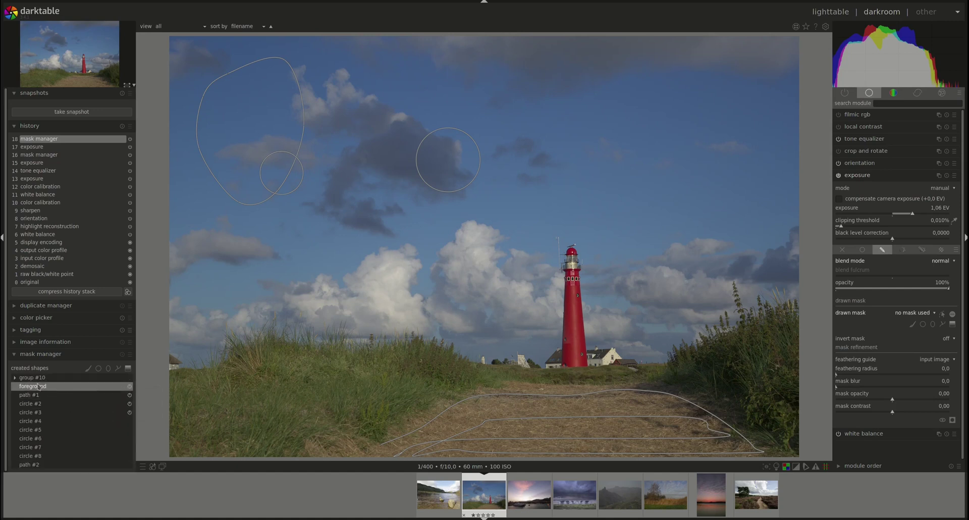
click(14, 378)
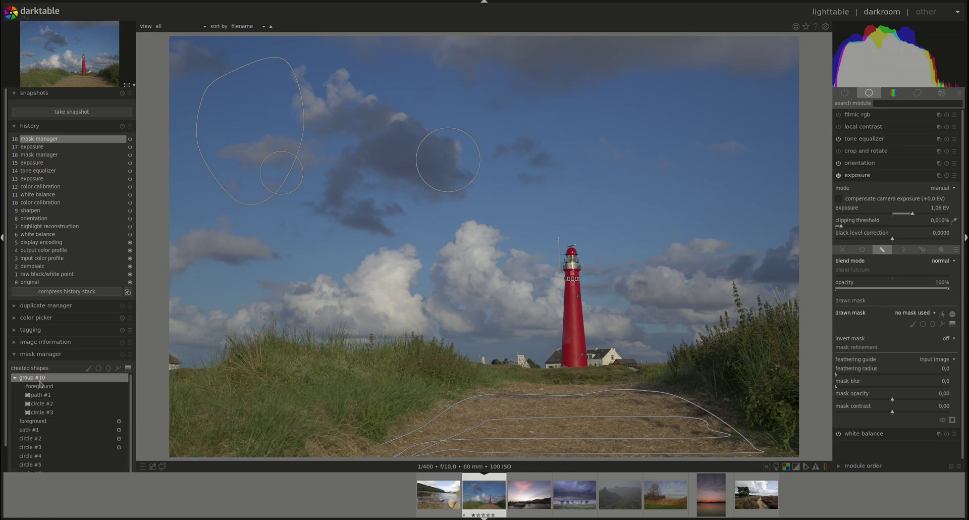
double_click(39, 379)
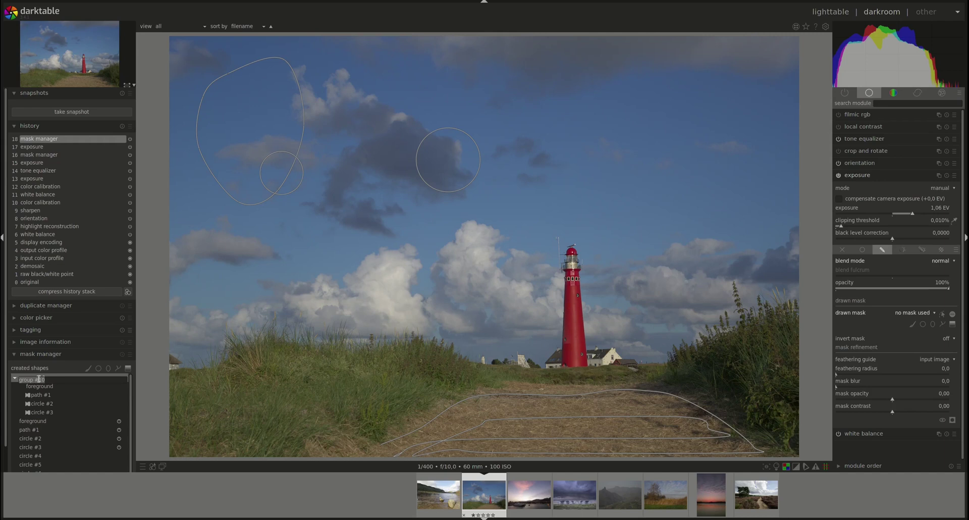
text(F)
key(Return)
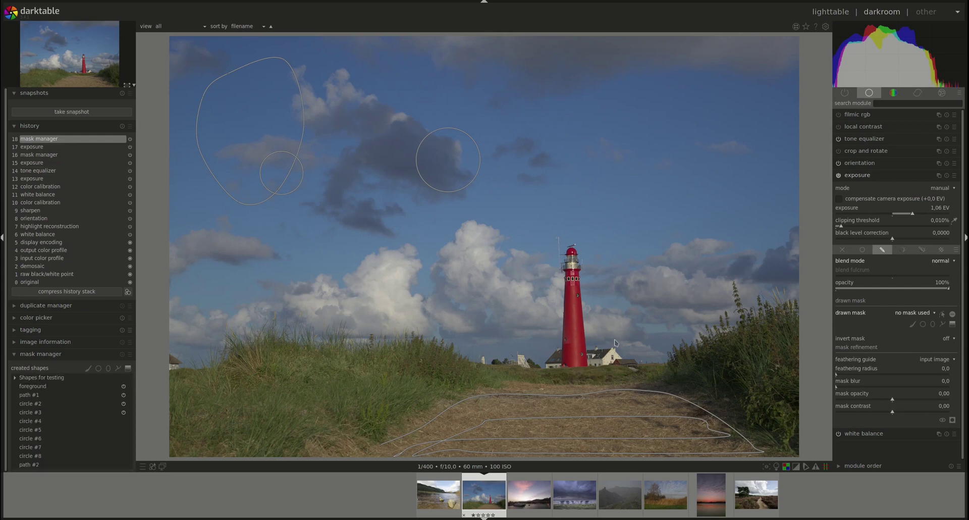
Apply the 'Shapes for testing' group to the exposure mask, then remove it from the image
click(924, 316)
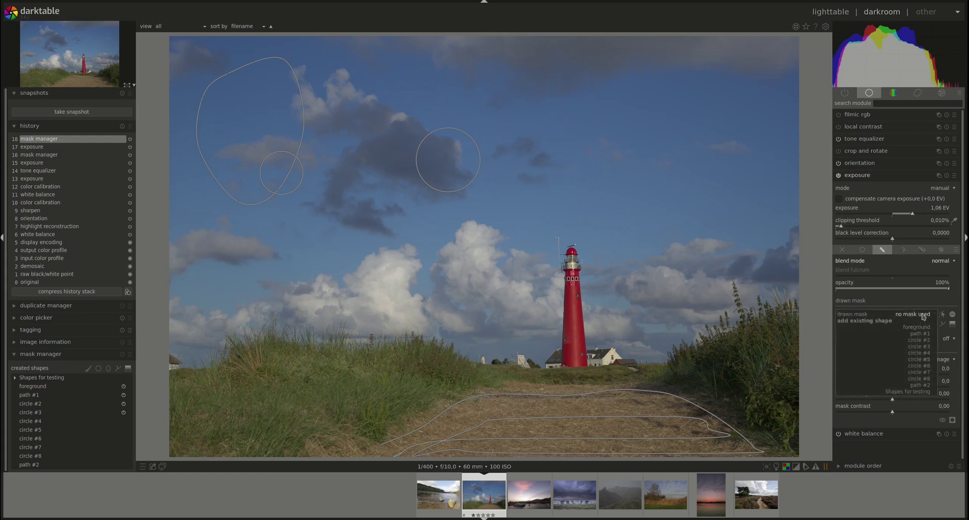
click(905, 394)
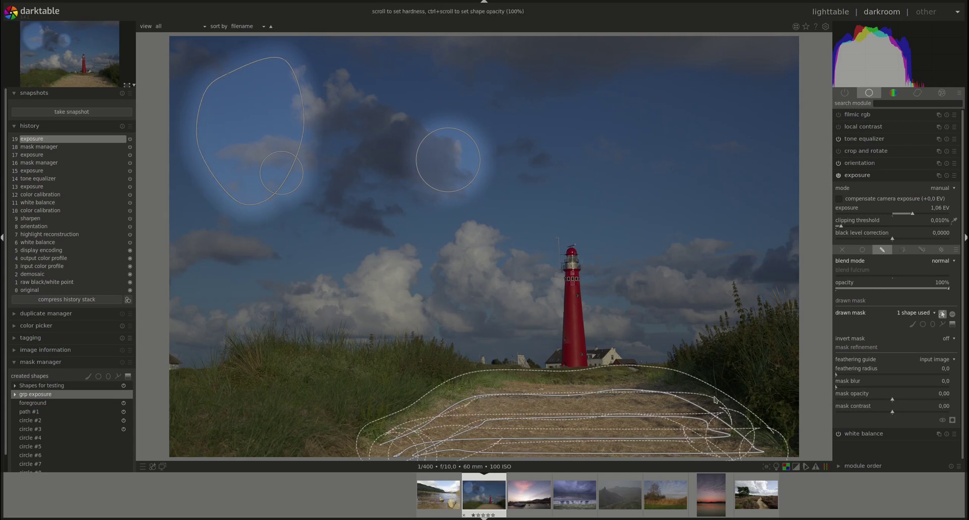
right_click(707, 409)
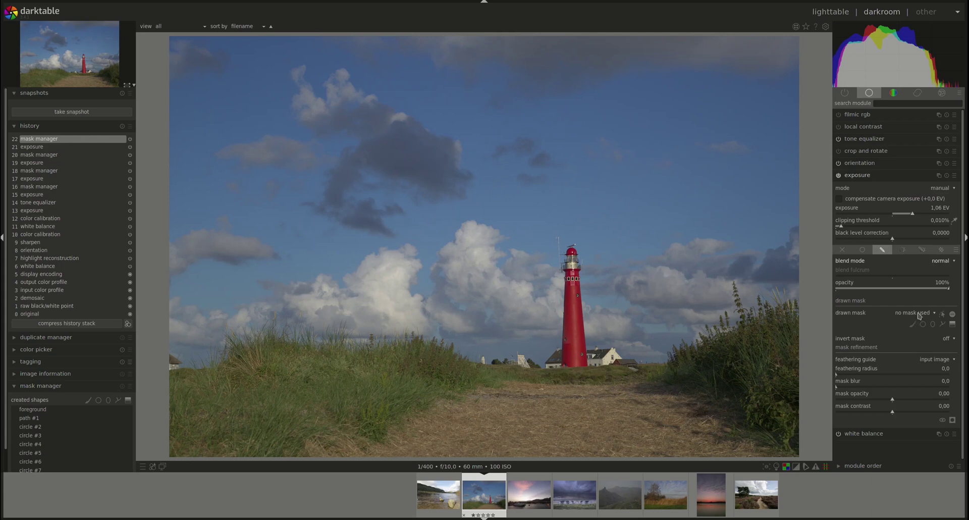
Add the existing foreground path plus circles #2, #3 and #5 to the exposure mask
click(919, 313)
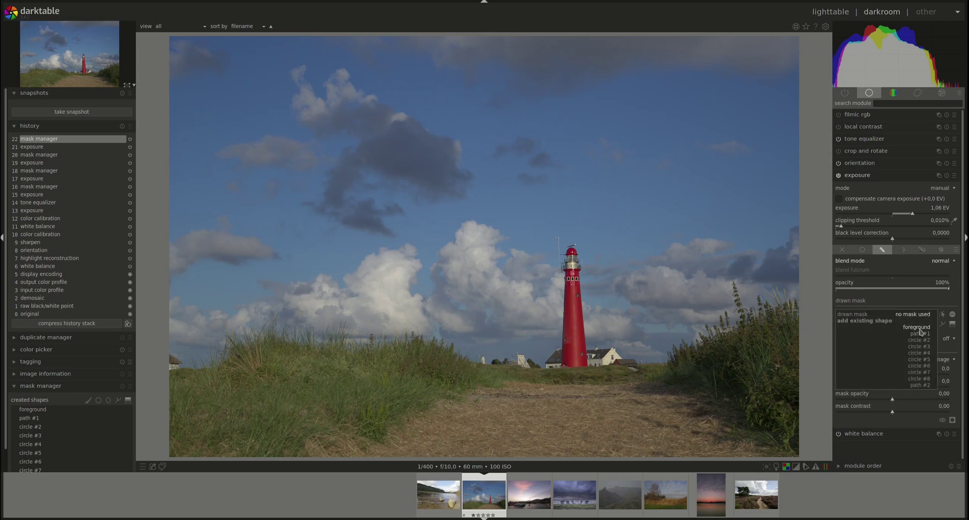
click(898, 328)
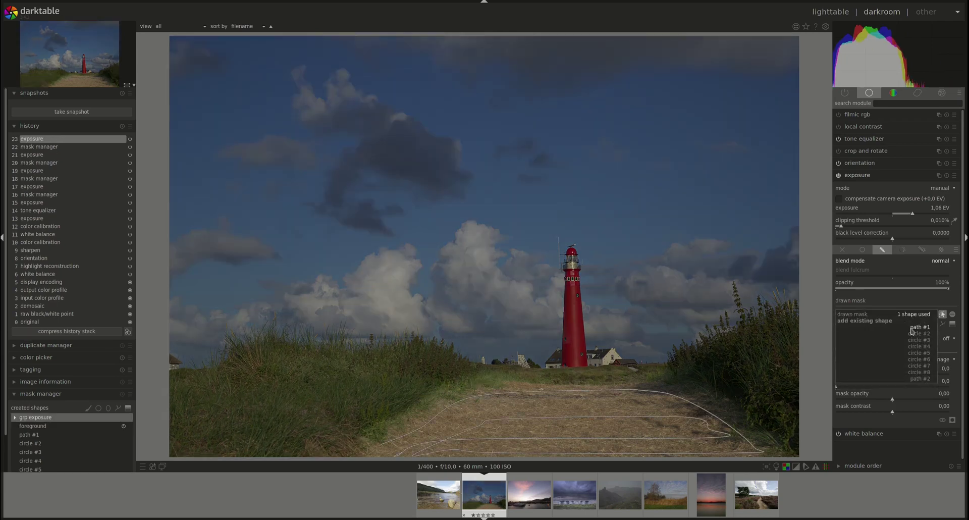
click(920, 334)
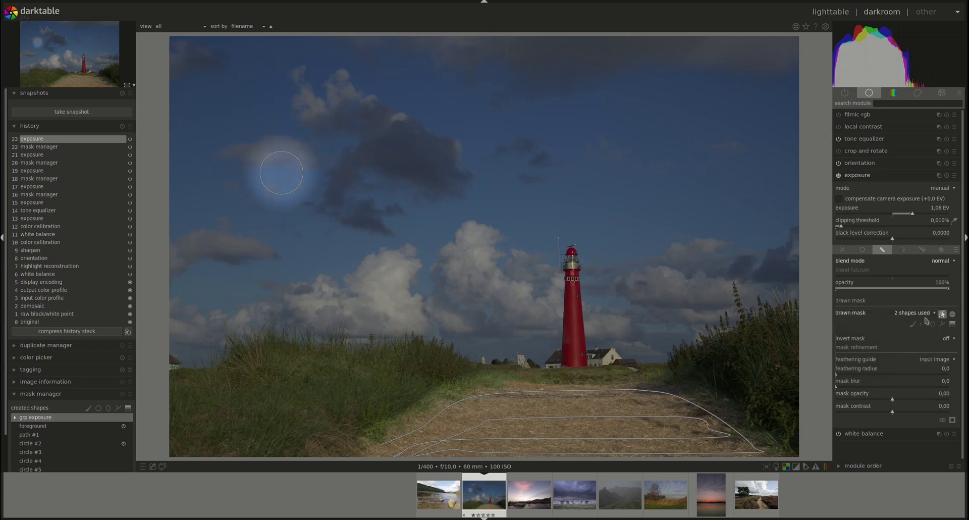
click(927, 315)
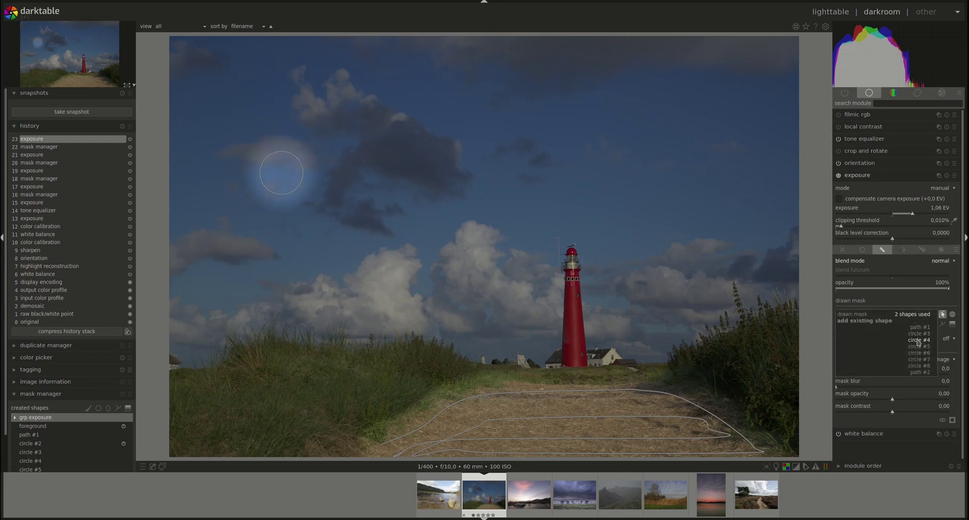
click(919, 334)
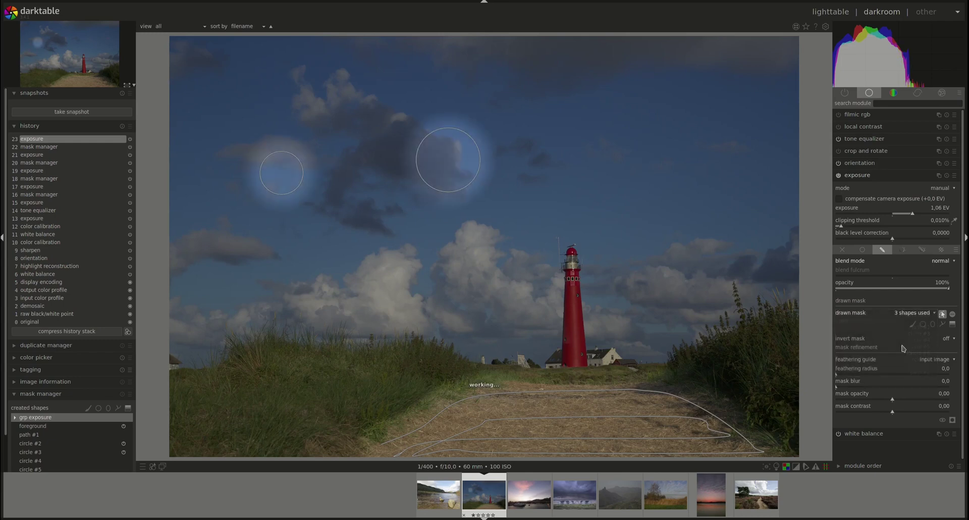
click(925, 315)
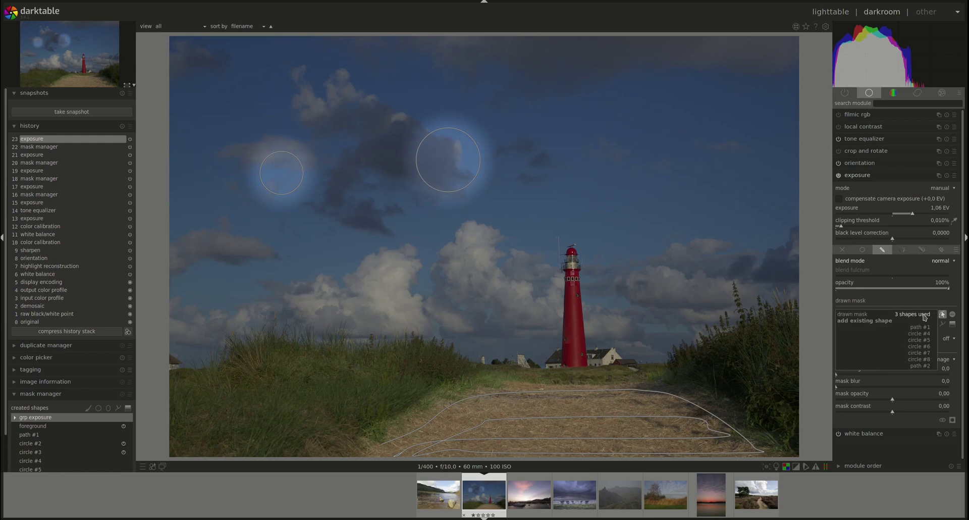
click(925, 341)
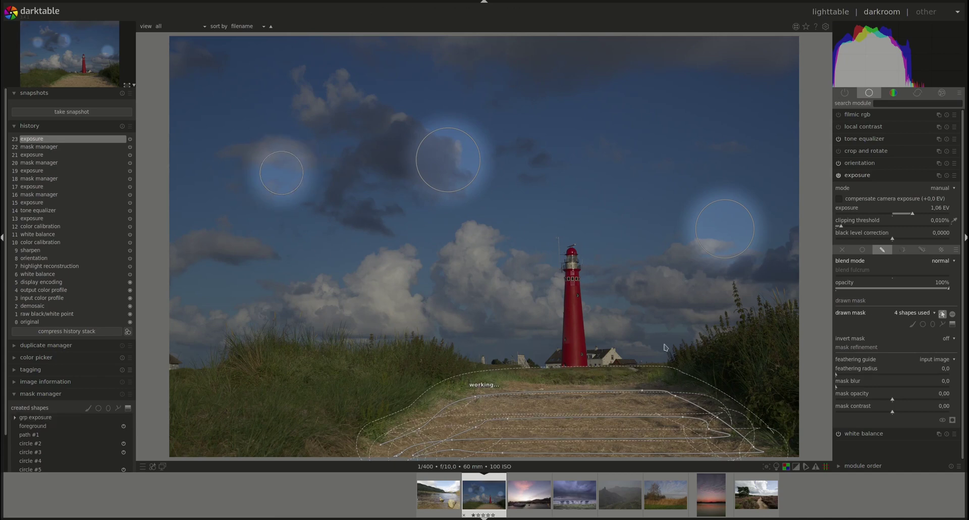
Remove the foreground path and right circle, drag the left circle onto the sky, and expand grp exposure
right_click(742, 419)
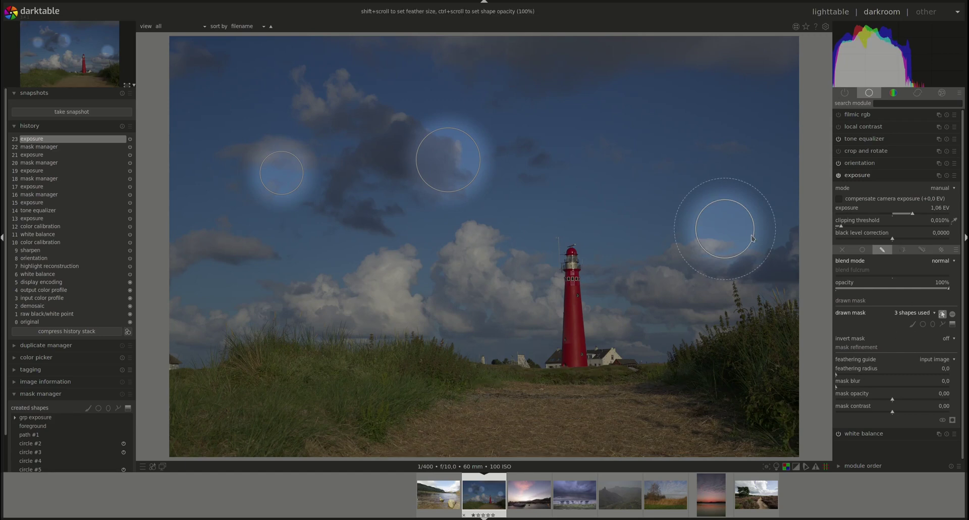
right_click(725, 229)
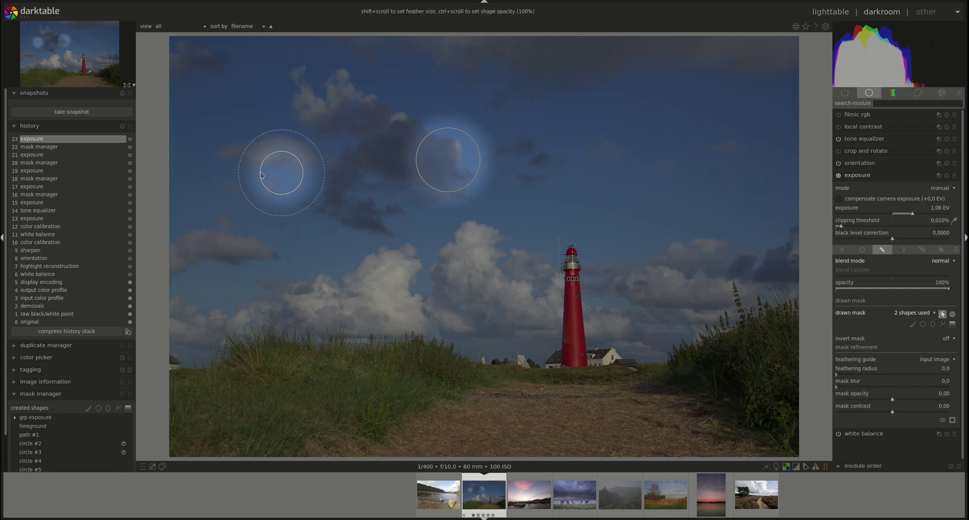
drag(286, 178, 419, 169)
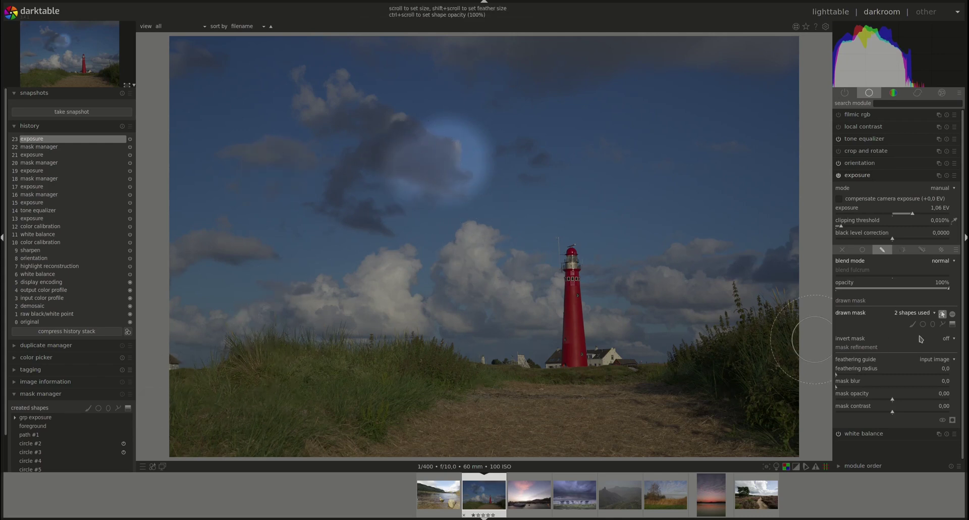
click(942, 314)
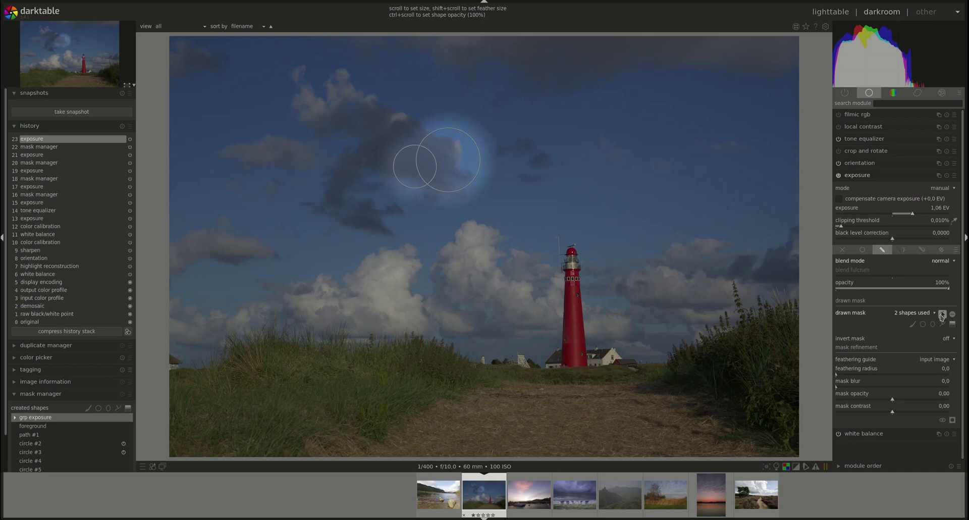
click(14, 419)
Set circle #3 to intersect with circle #2 and show the mask as a yellow overlay
click(45, 435)
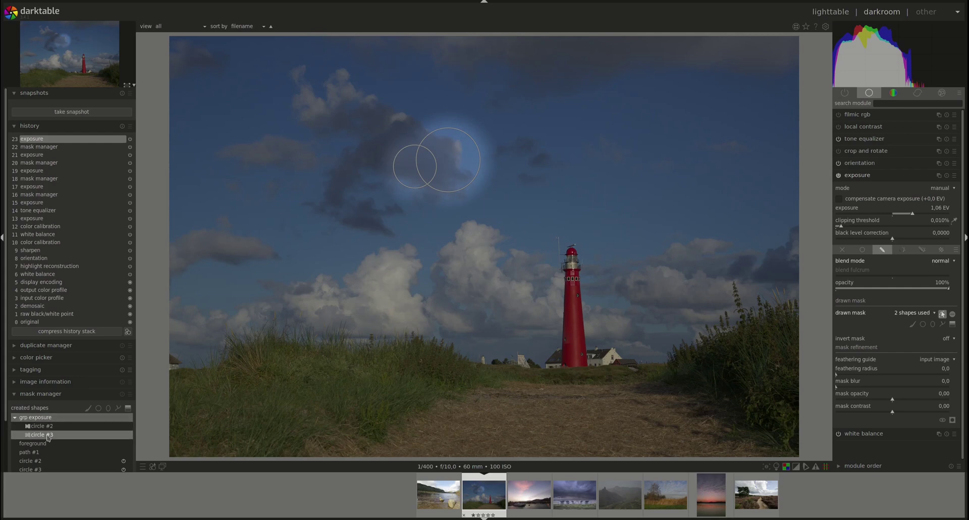
right_click(47, 440)
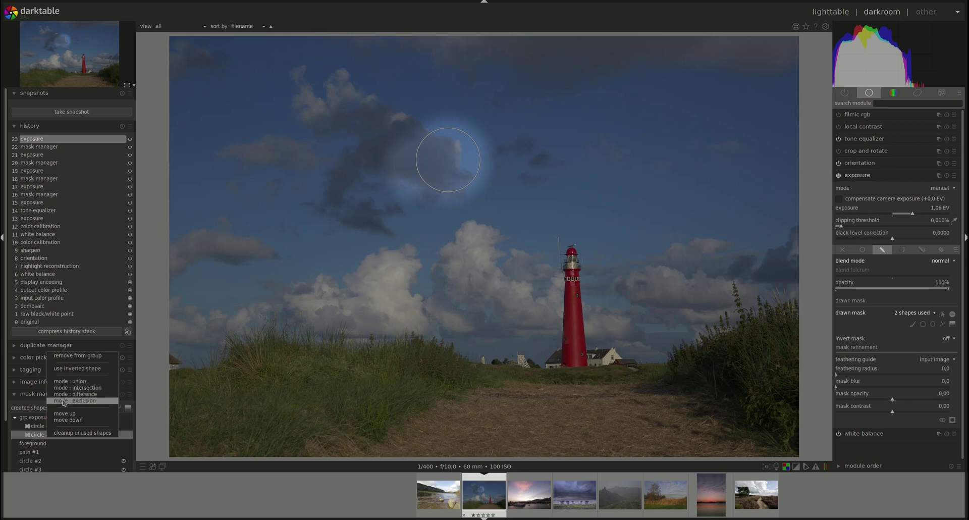
click(91, 388)
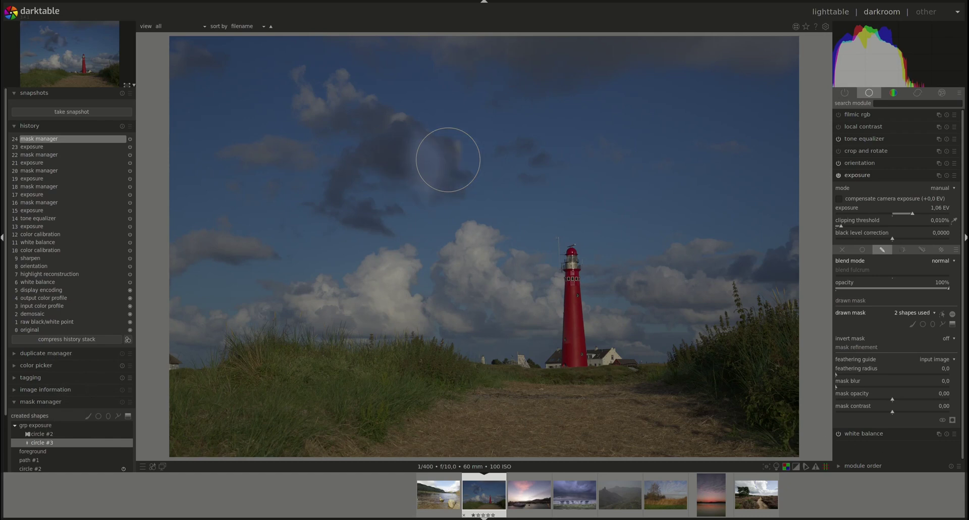
click(953, 420)
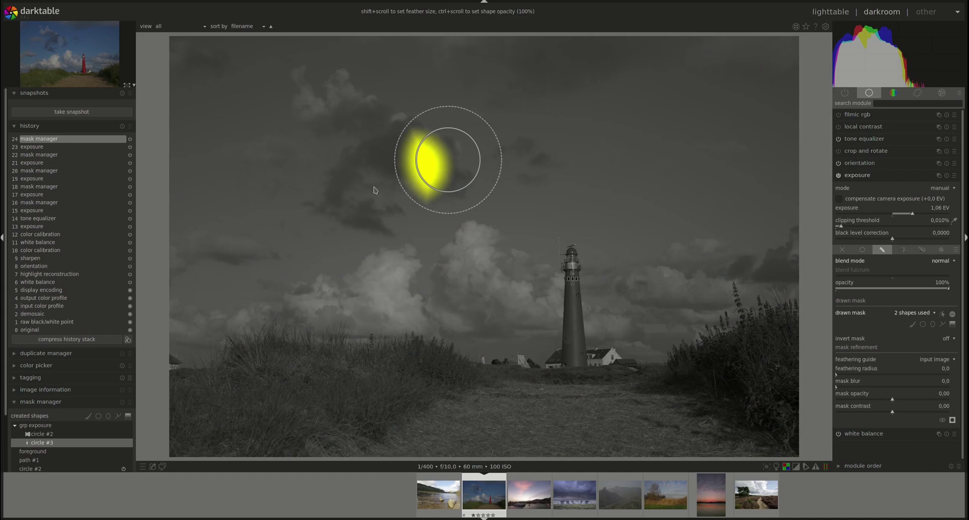
Try circle #3 in difference, exclusion and union modes
right_click(54, 446)
click(100, 402)
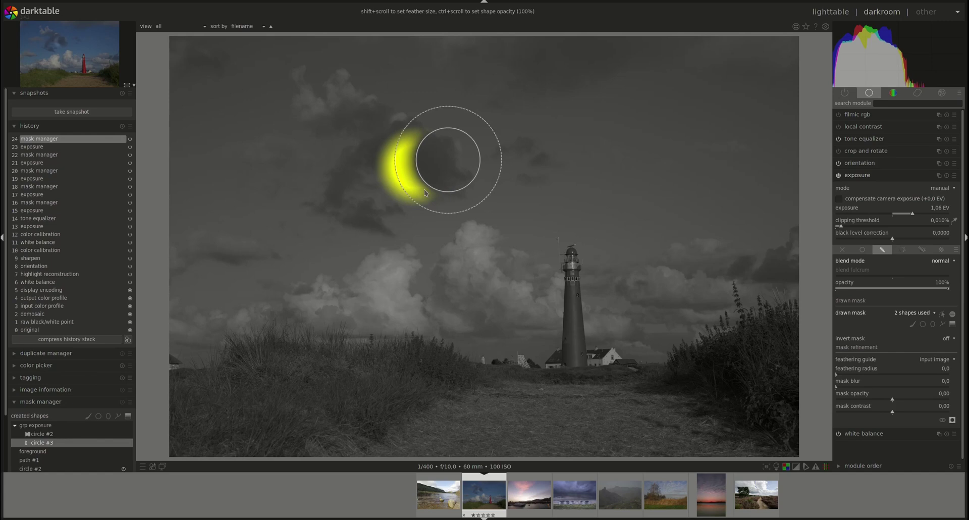
right_click(80, 442)
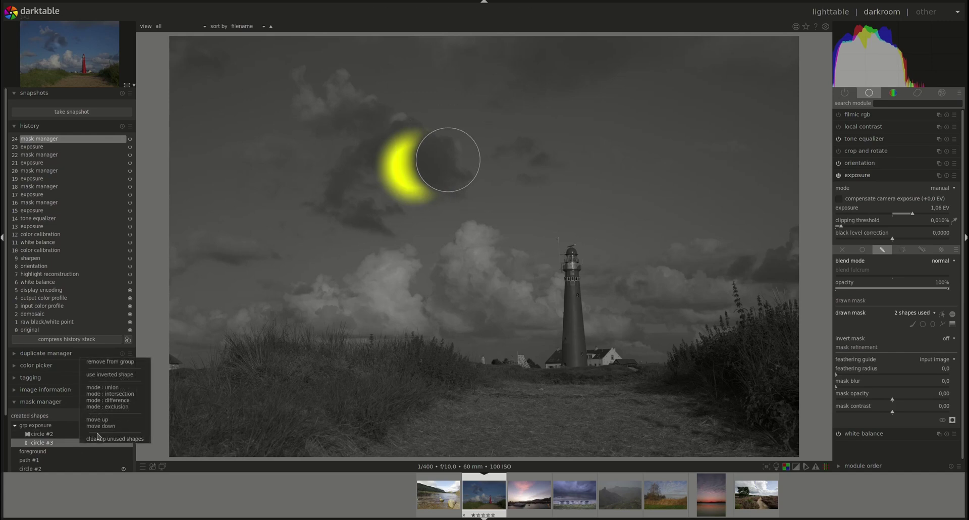
click(122, 408)
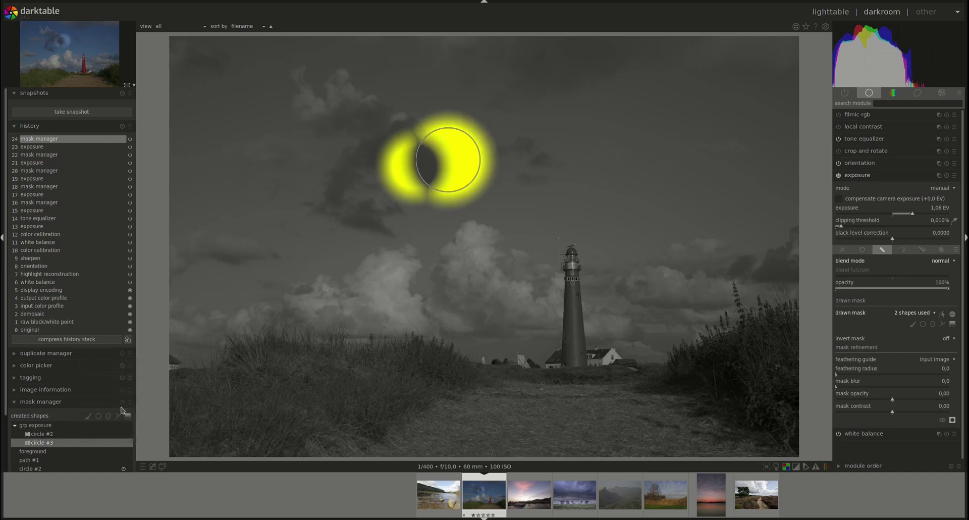
right_click(66, 438)
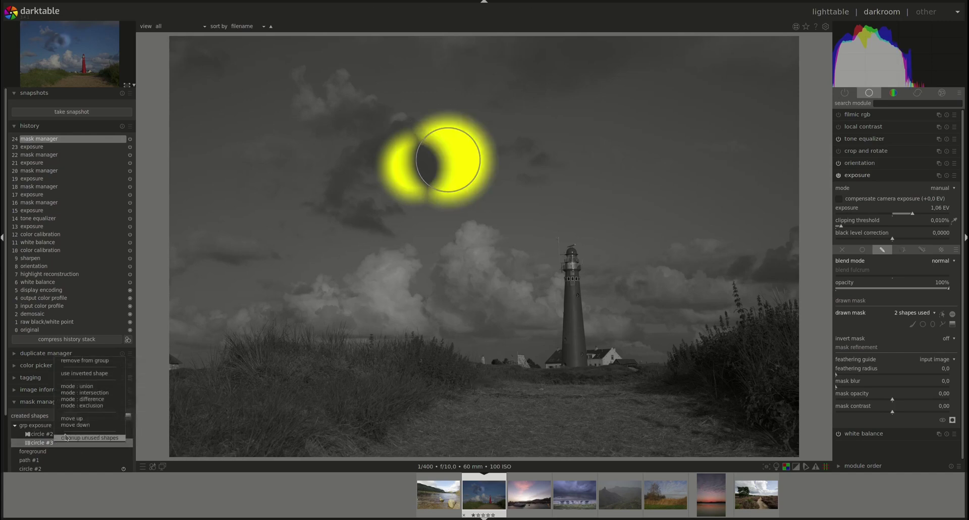
click(101, 387)
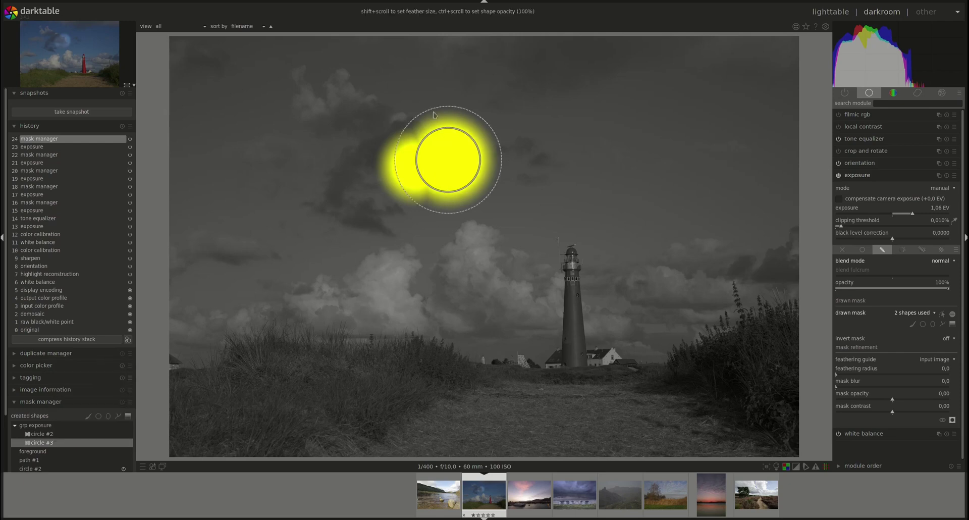
Invert circle #3, then switch it to difference and finally to exclusion
right_click(66, 444)
click(100, 376)
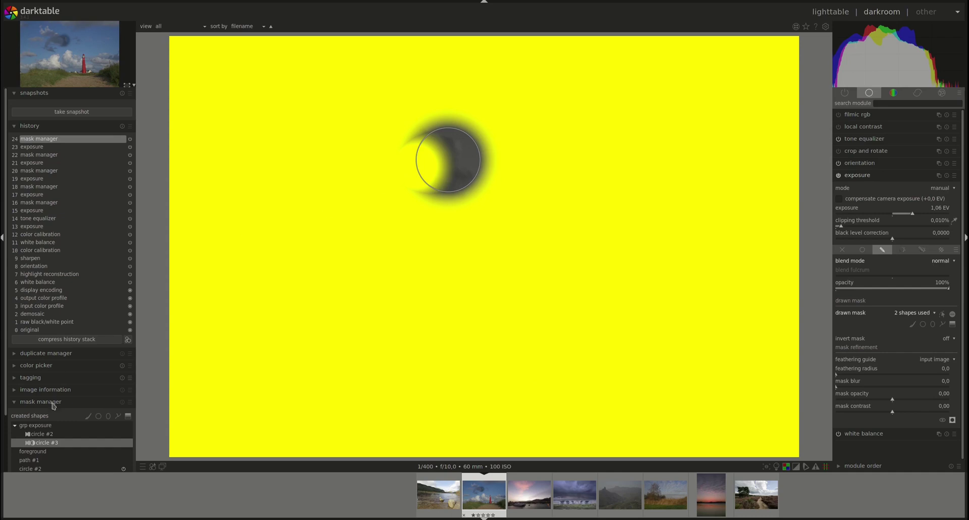
right_click(48, 442)
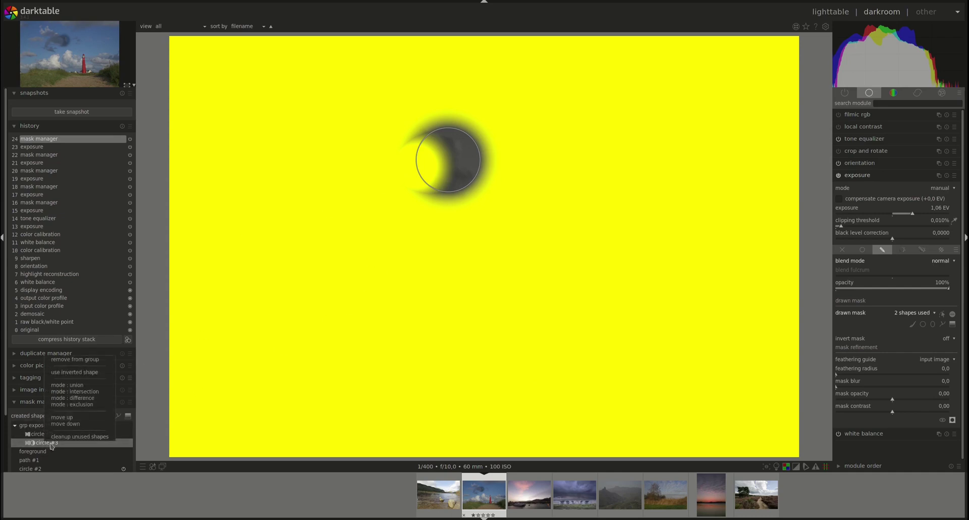
click(75, 399)
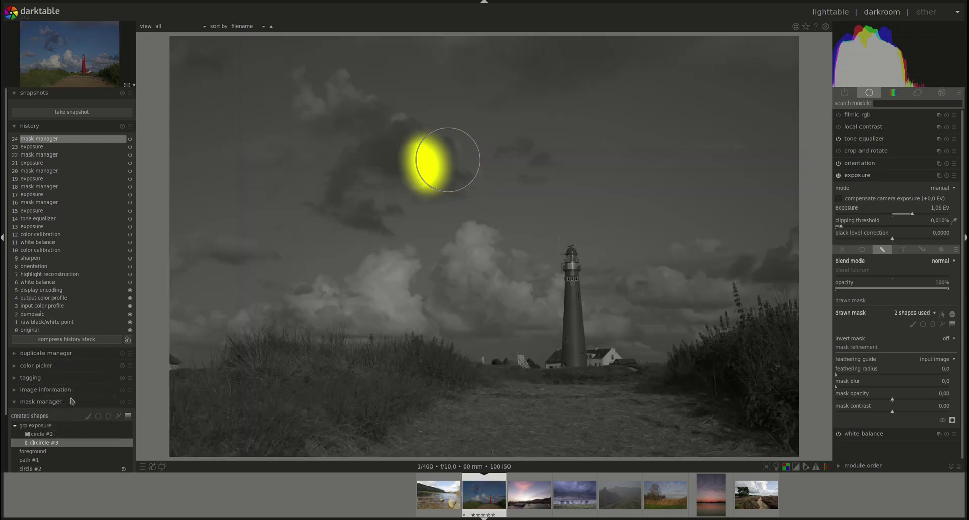
right_click(46, 443)
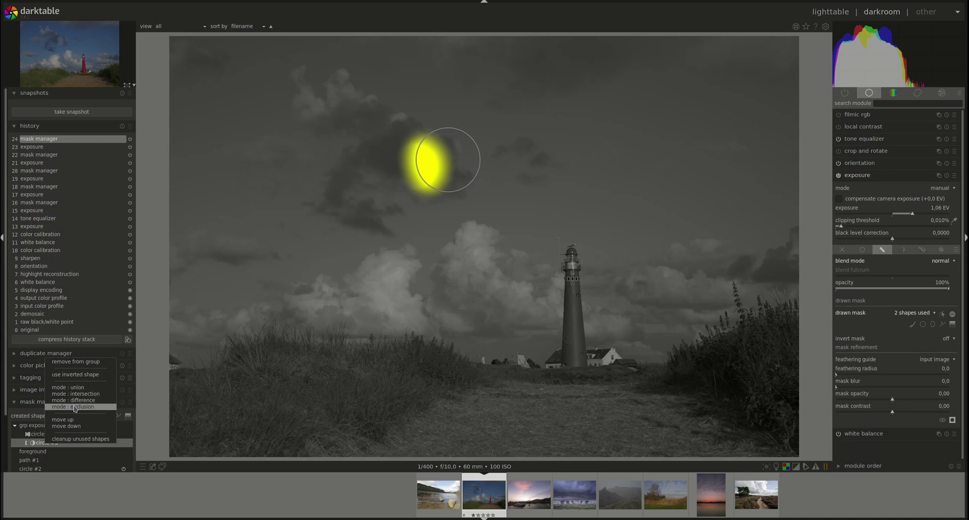
click(74, 407)
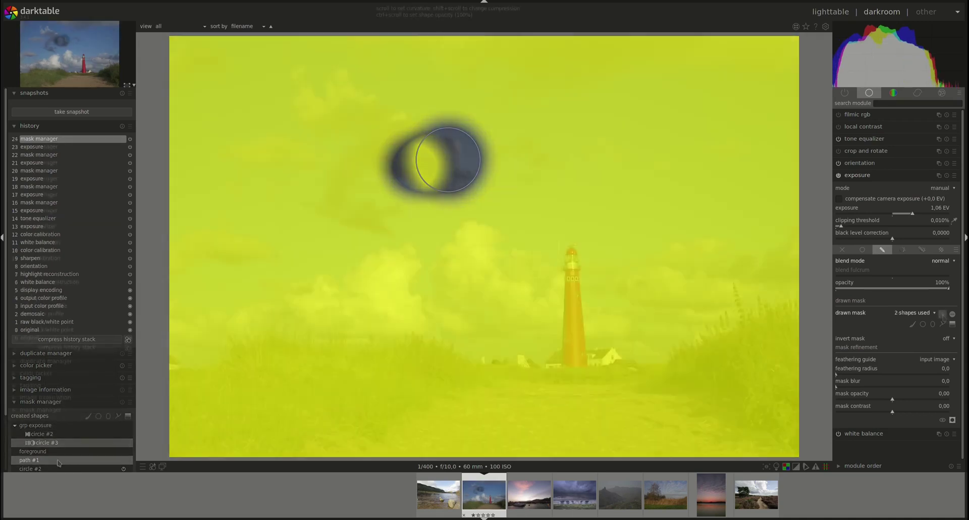
Replace the circles with a gradient across the image middle, overlay shown and editable
click(58, 463)
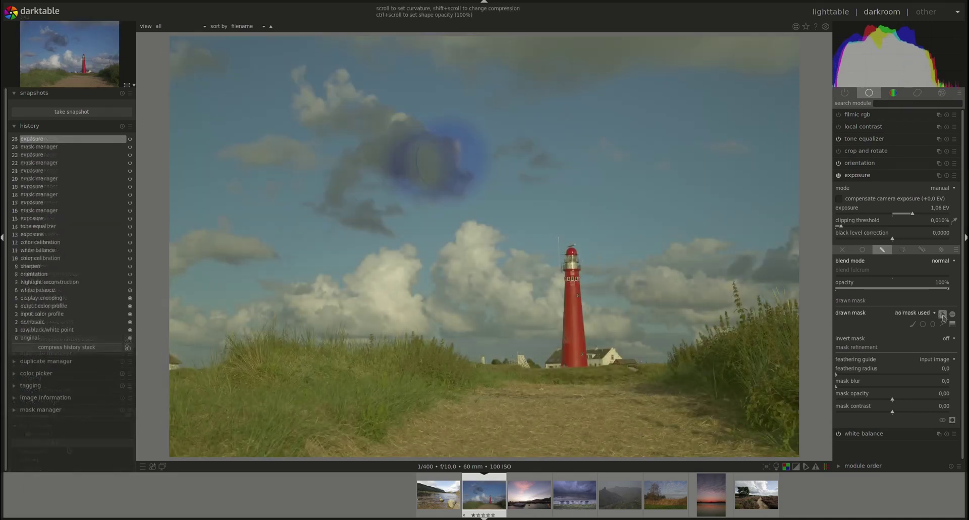
click(952, 325)
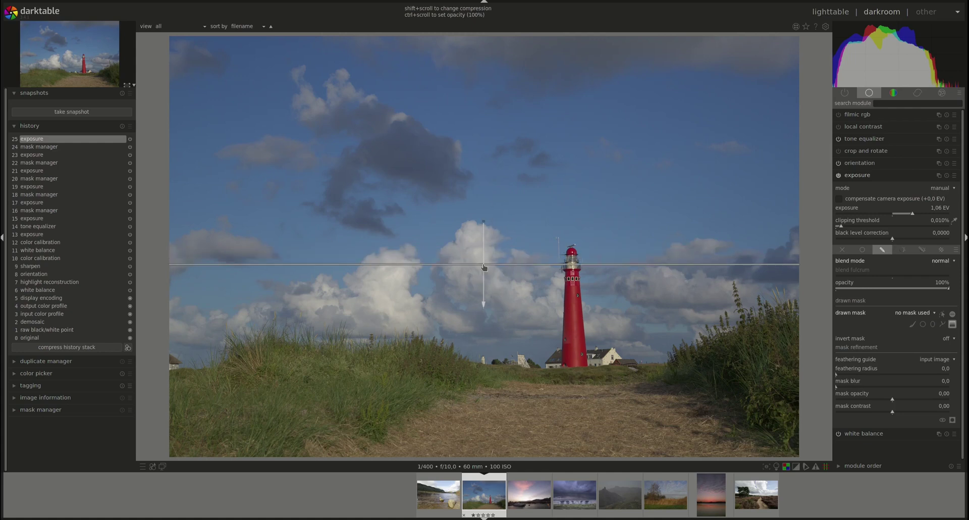
click(484, 247)
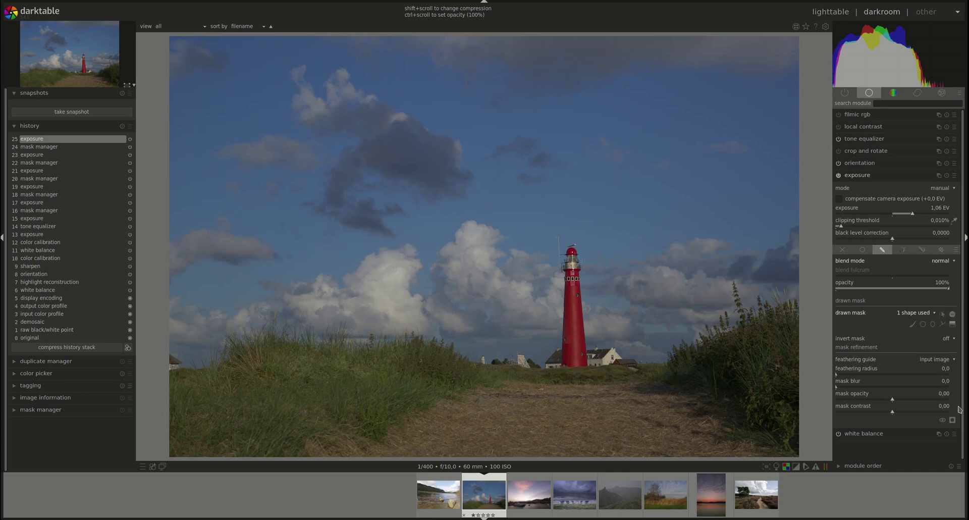
click(951, 419)
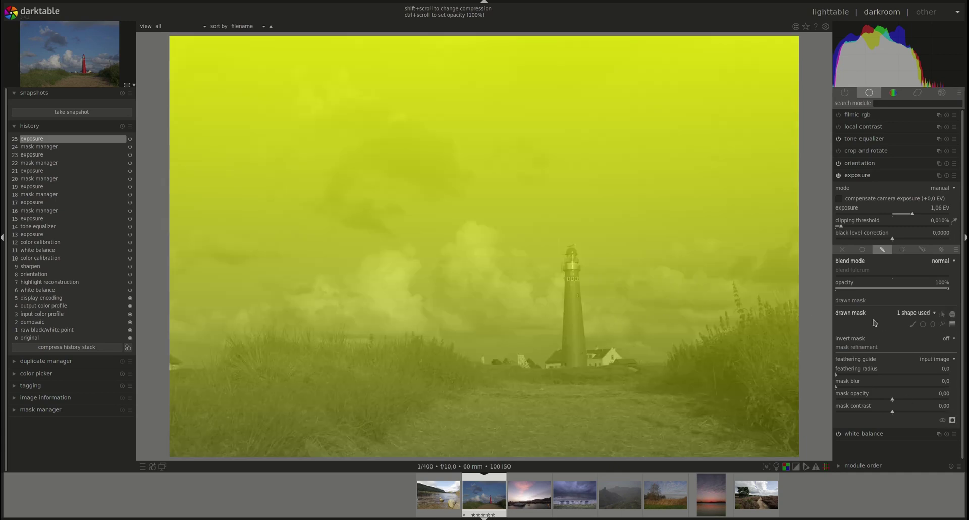
click(942, 314)
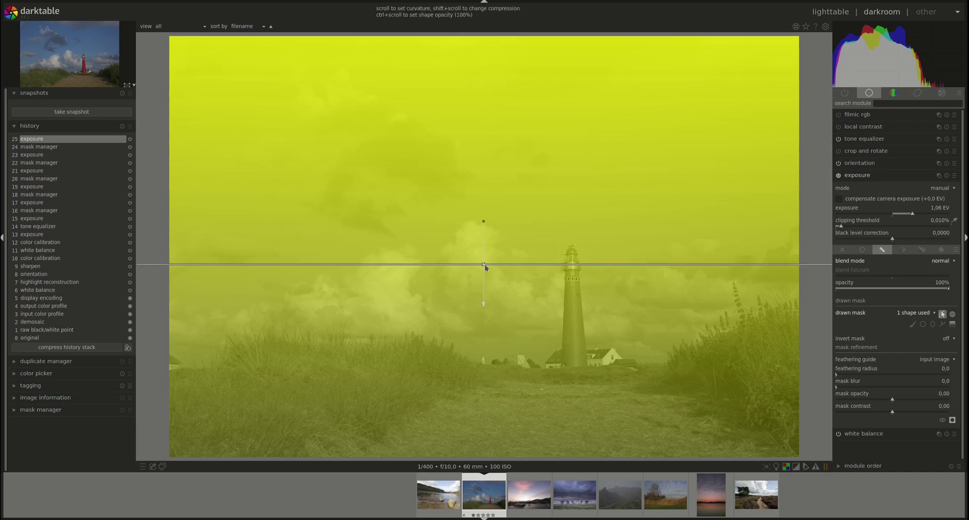
Move the gradient lower, rotate it diagonal and back to horizontal, and adjust its curvature
drag(485, 265, 483, 236)
drag(483, 195, 595, 281)
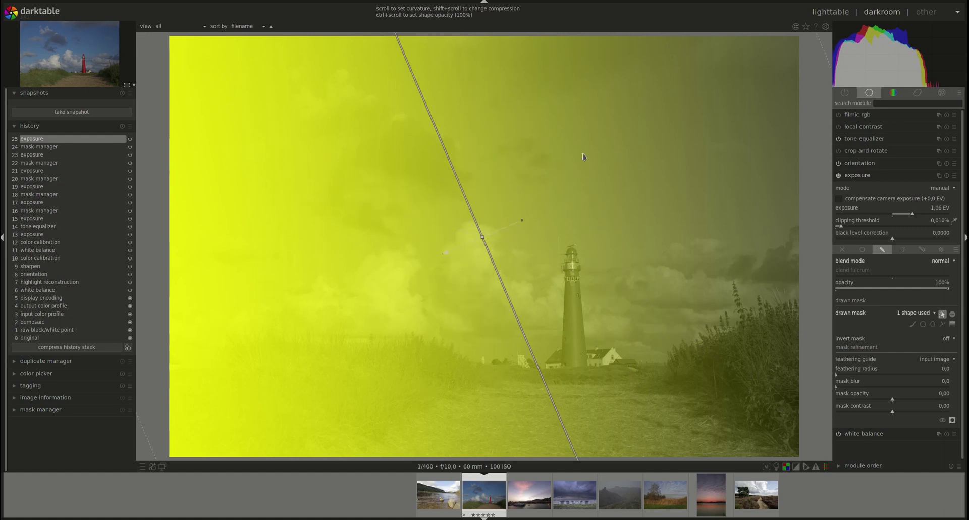
drag(574, 146, 478, 149)
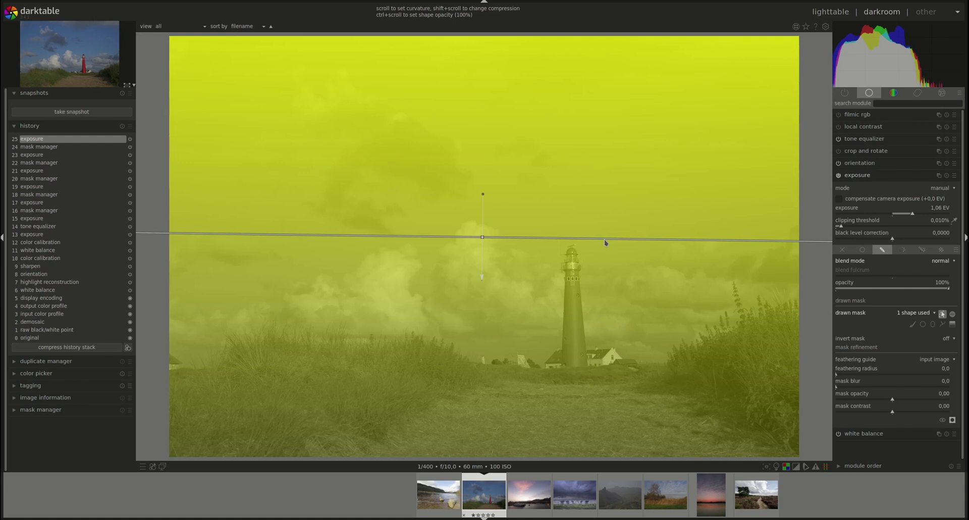
scroll(606, 243, up, 2)
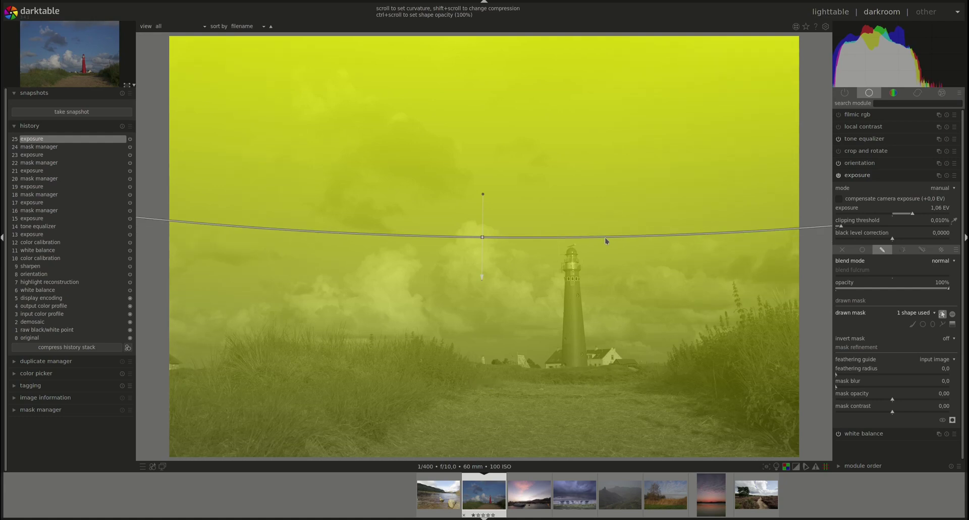
scroll(605, 241, up, 4)
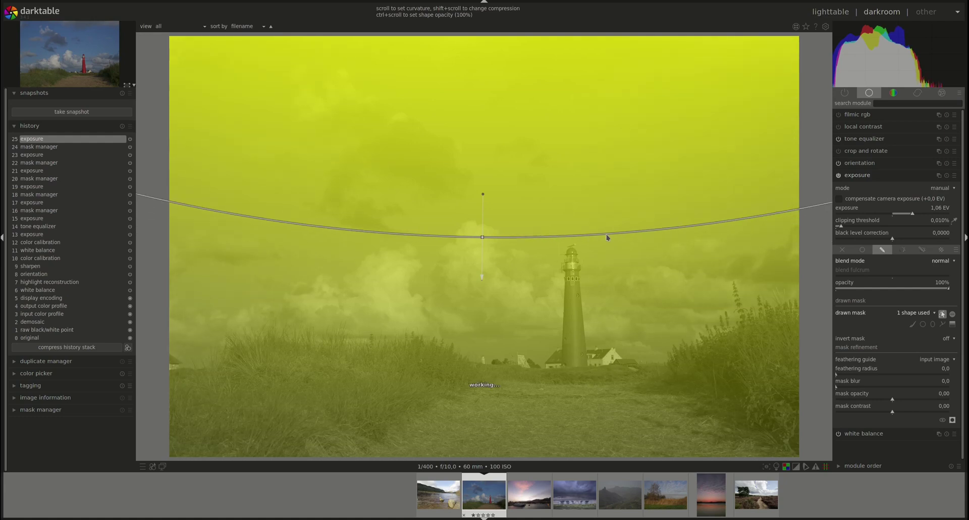
scroll(606, 238, down, 4)
scroll(606, 238, down, 5)
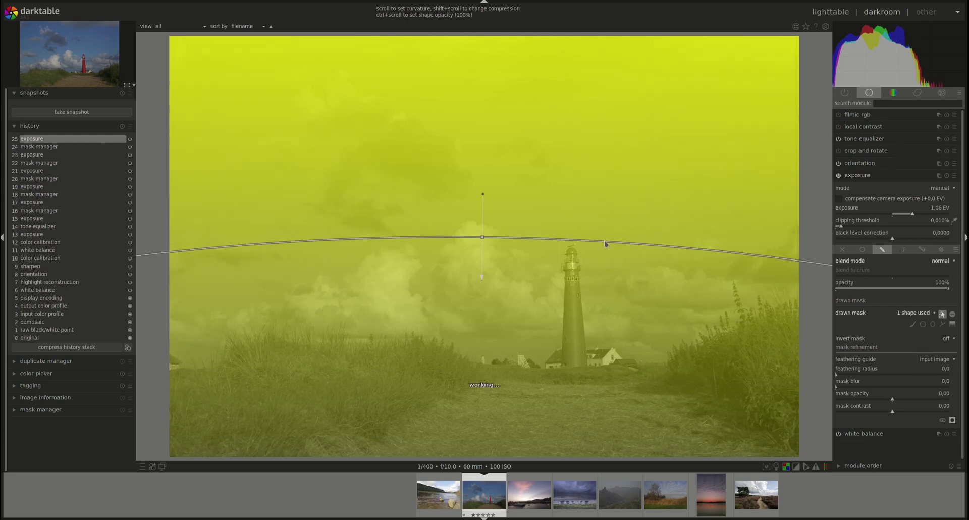
scroll(605, 245, down, 5)
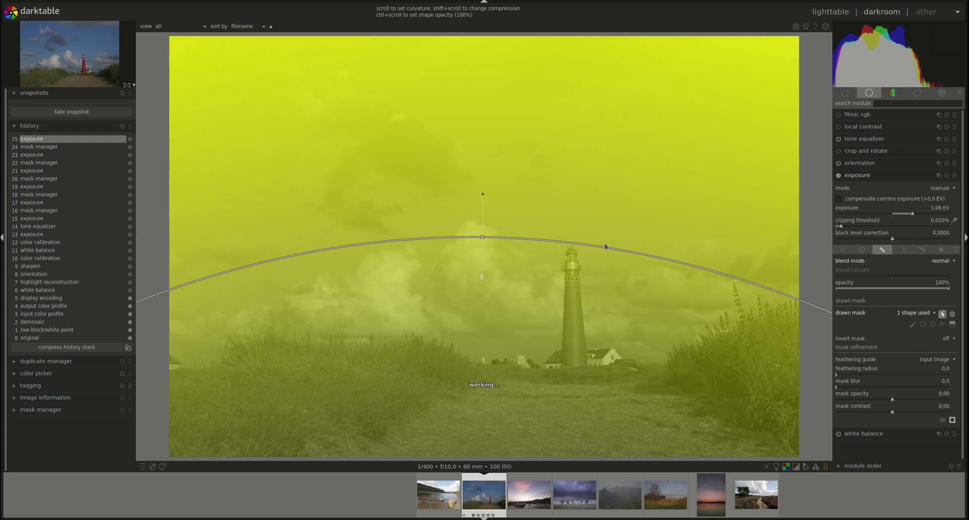
scroll(605, 246, up, 8)
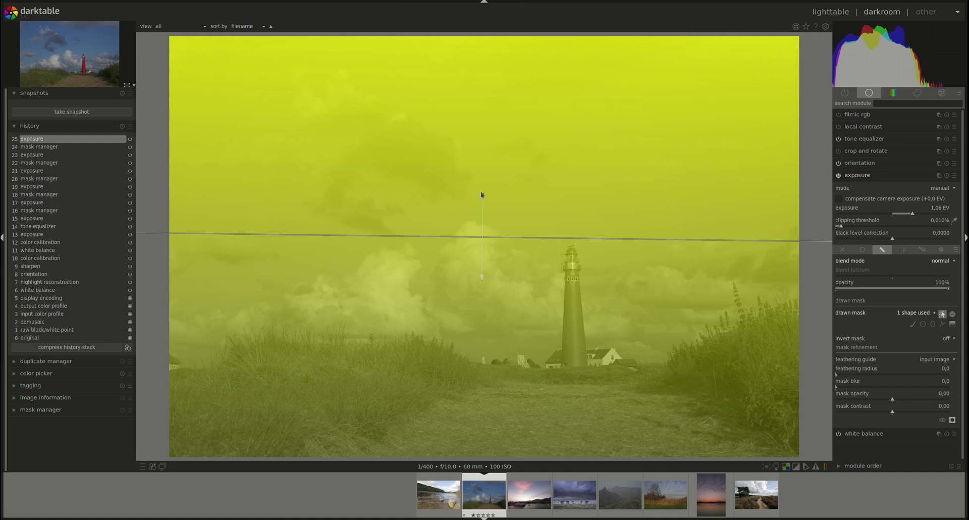
Straighten the gradient line to level, then give it a slight tilt
drag(482, 196, 482, 198)
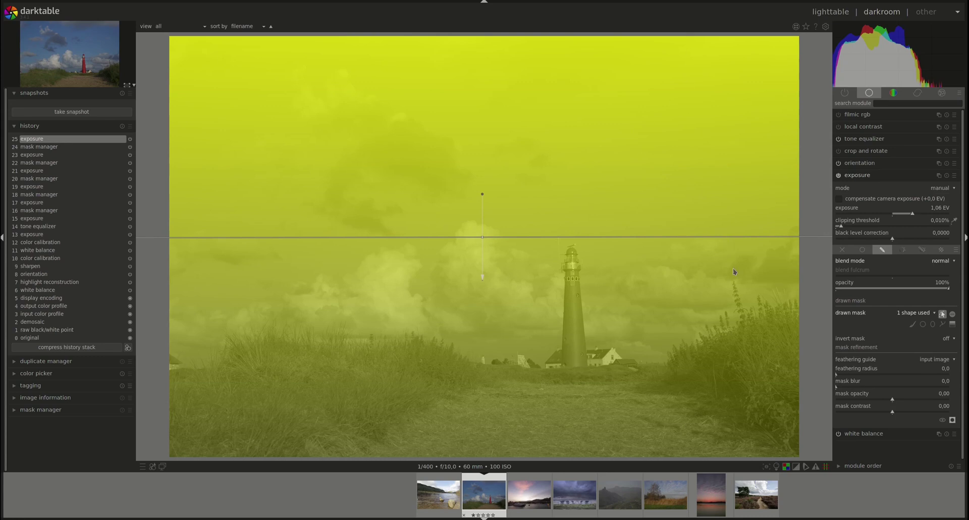
drag(739, 281, 806, 389)
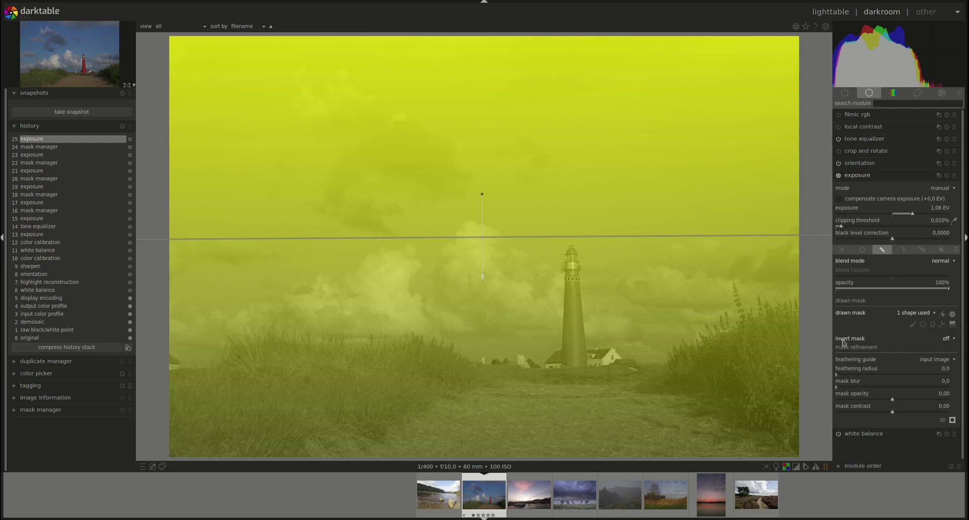
Turn mask inversion and drawn-mask polarity on, then return both to their original settings
click(952, 340)
click(950, 346)
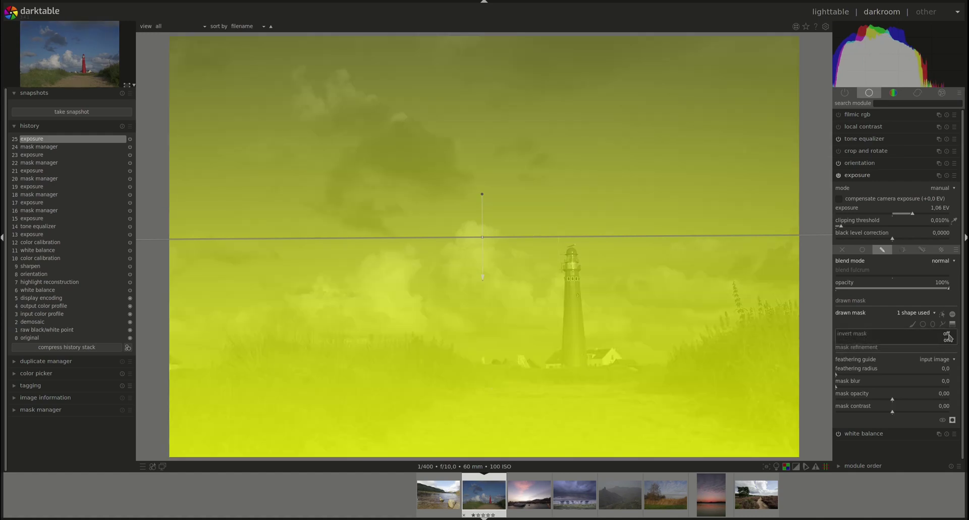
click(952, 338)
click(952, 314)
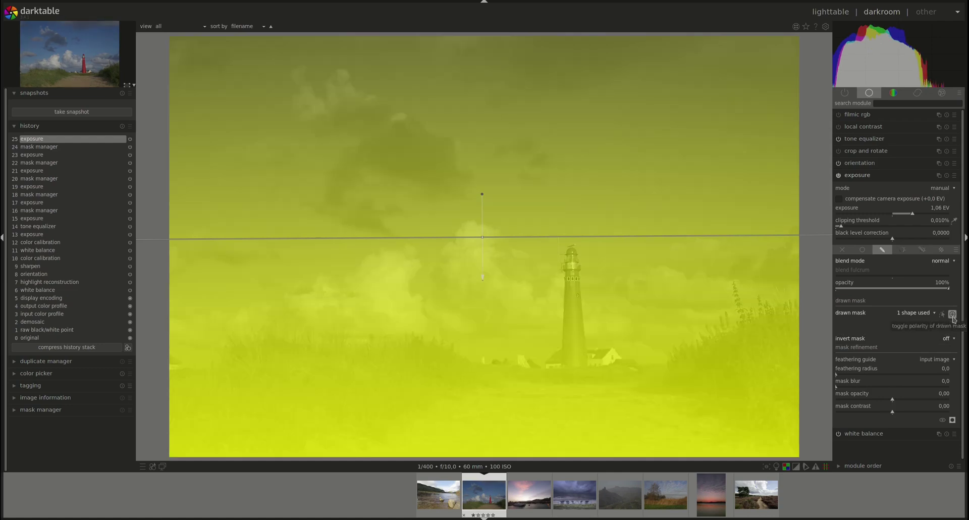
click(953, 315)
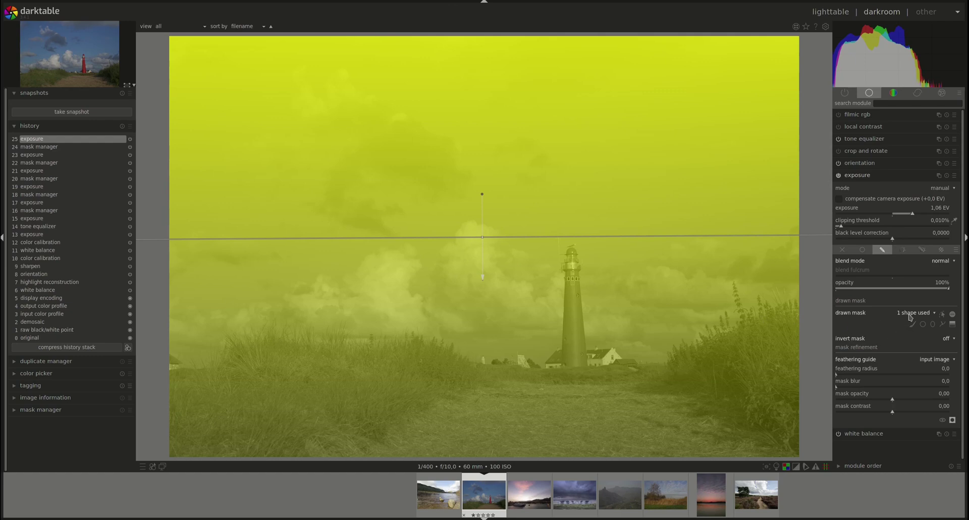
Delete the gradient, hide the overlay, and trace a closed three-node path around the lighthouse
right_click(690, 235)
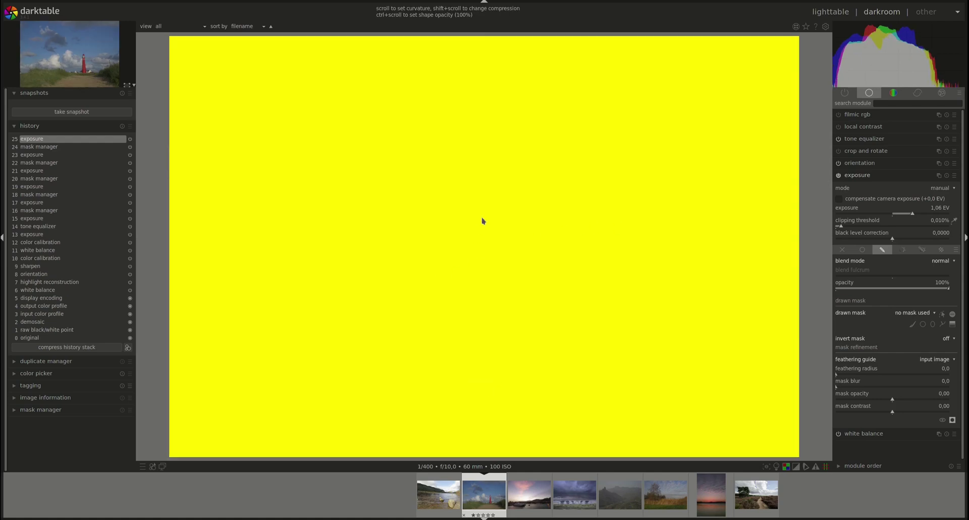
click(953, 420)
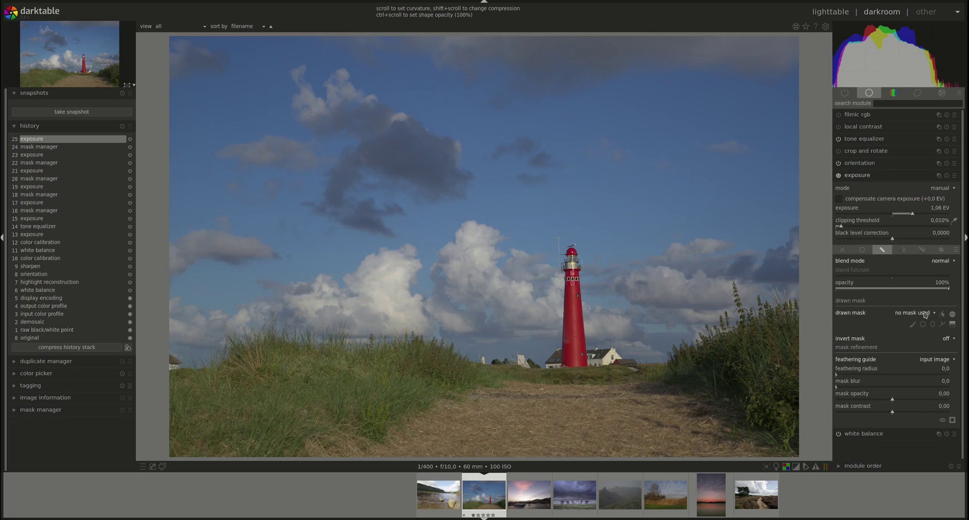
click(942, 323)
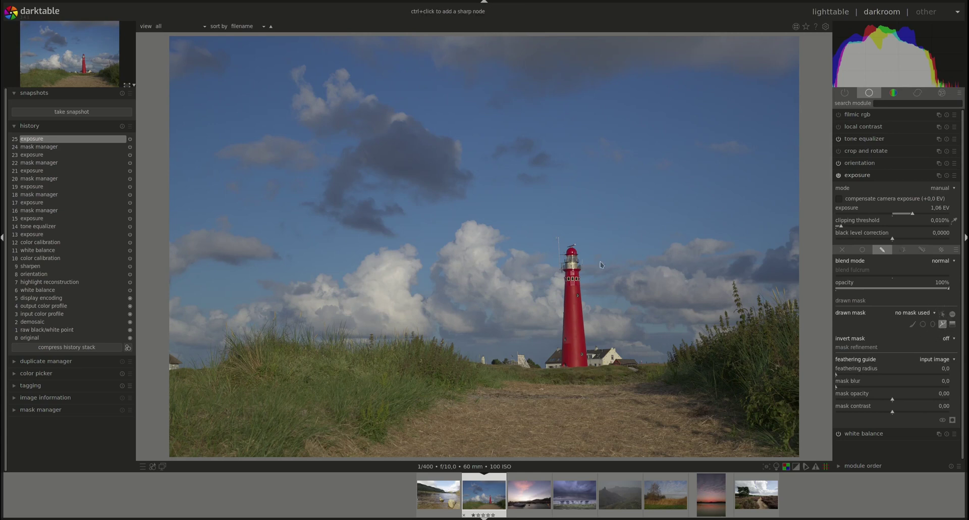
click(571, 248)
click(566, 372)
click(581, 367)
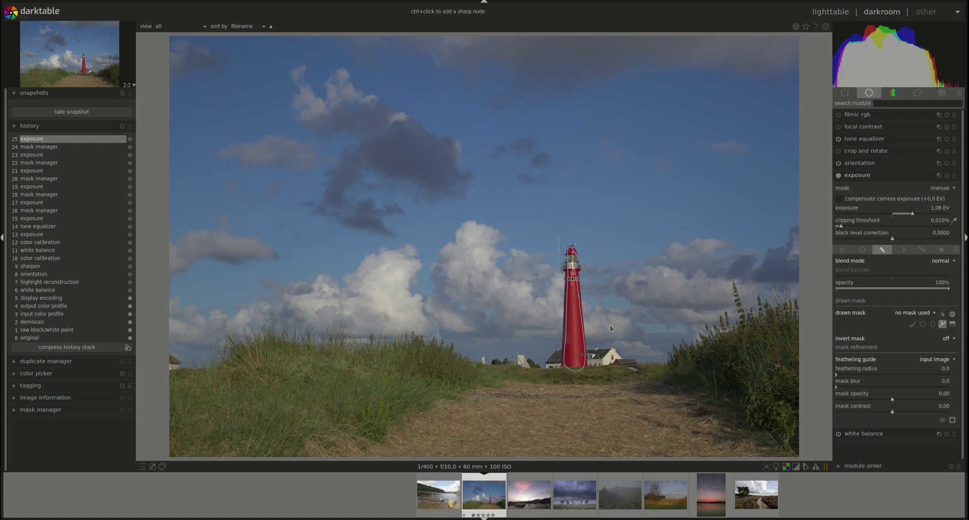
right_click(571, 244)
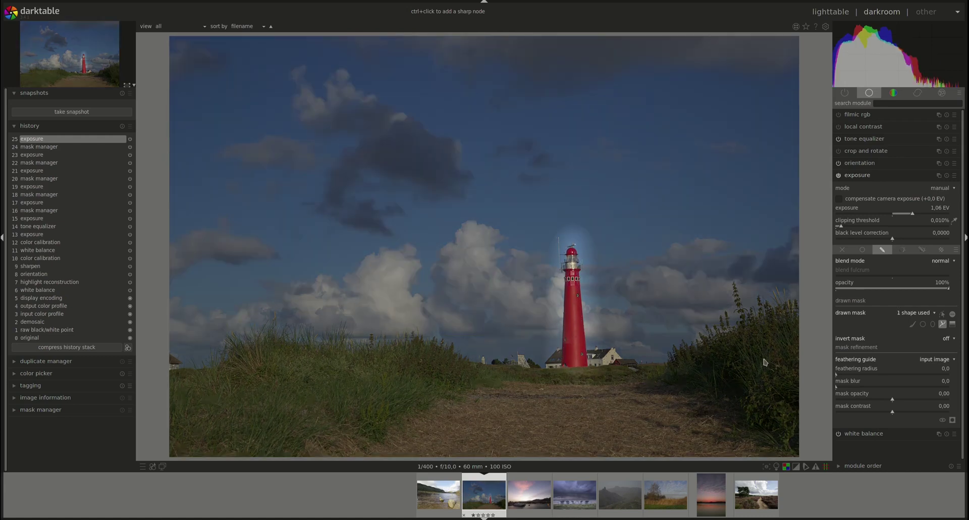
click(952, 420)
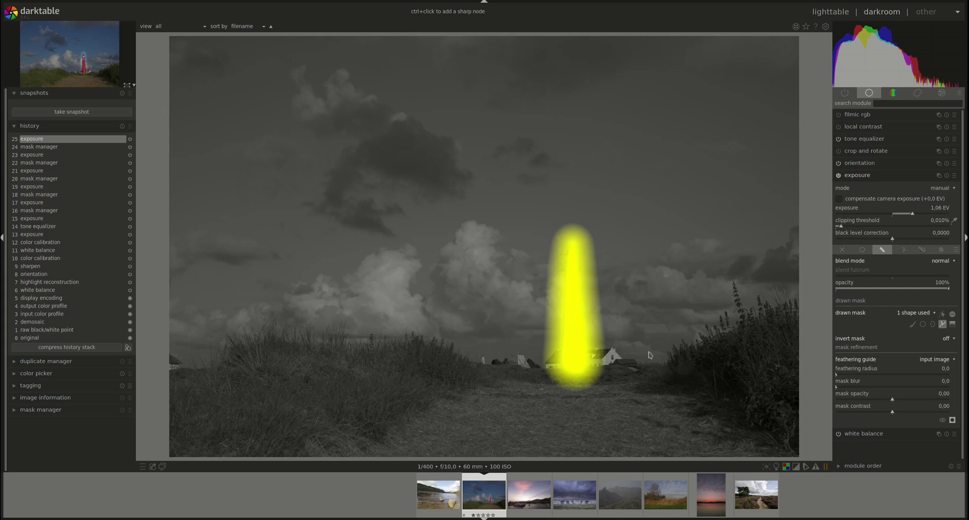
Tune the lighthouse mask refinement to feathering radius 101,3, blur 10,3 and contrast 0,69
drag(838, 374, 858, 380)
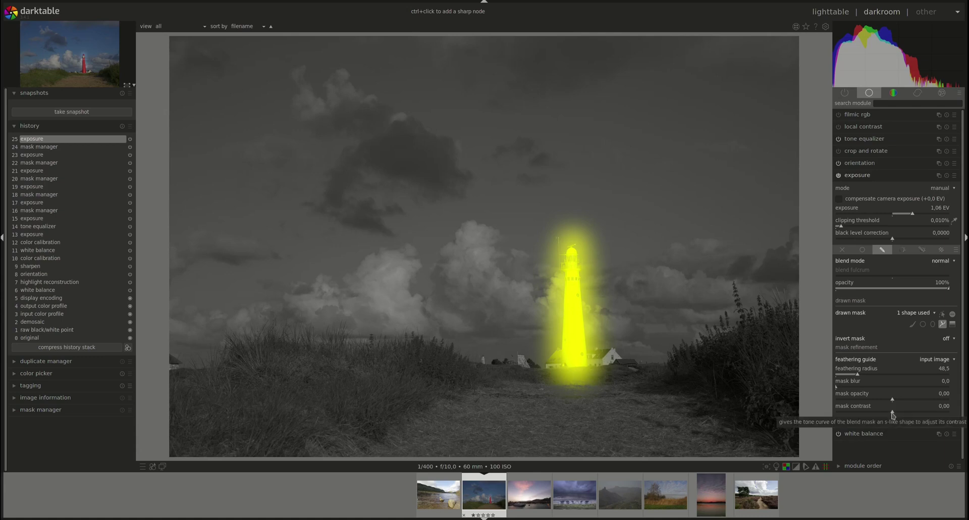
drag(893, 415, 923, 417)
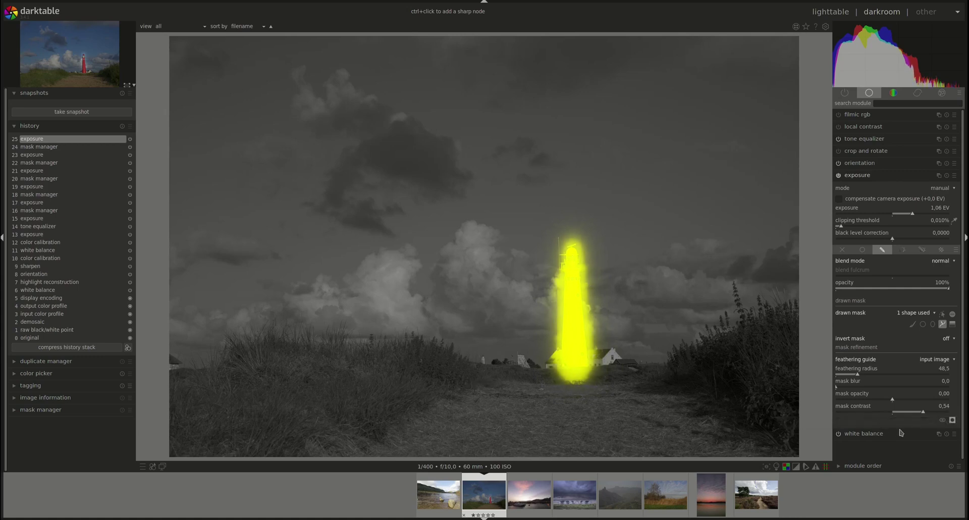
drag(837, 388, 866, 389)
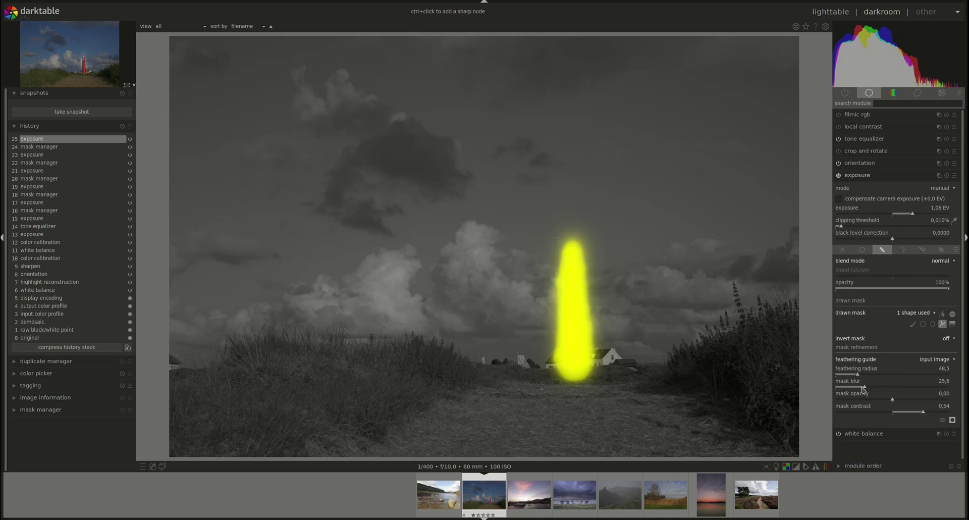
drag(865, 390, 846, 388)
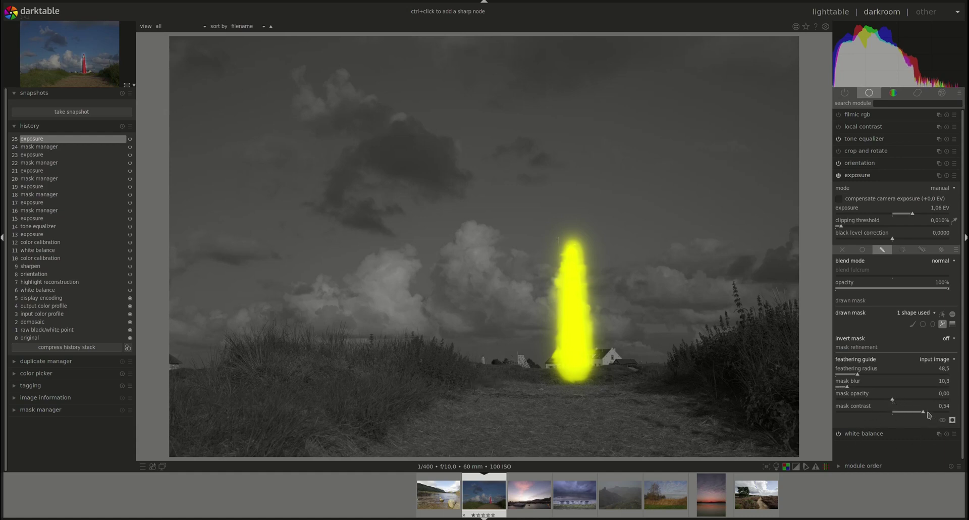
drag(862, 375, 888, 375)
drag(926, 412, 933, 412)
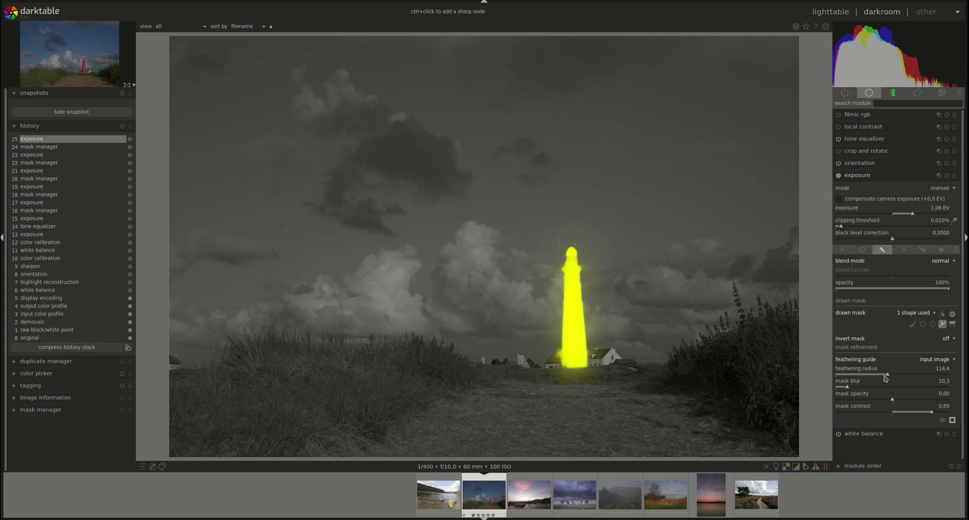
drag(887, 375, 882, 375)
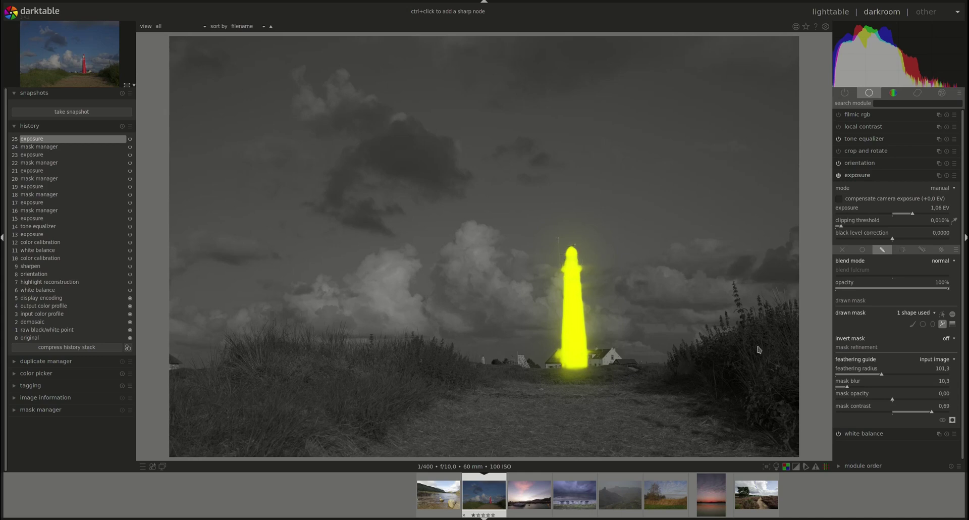
Hide the yellow overlay and bypass the mask so the 1,06 EV boost covers everything
click(953, 420)
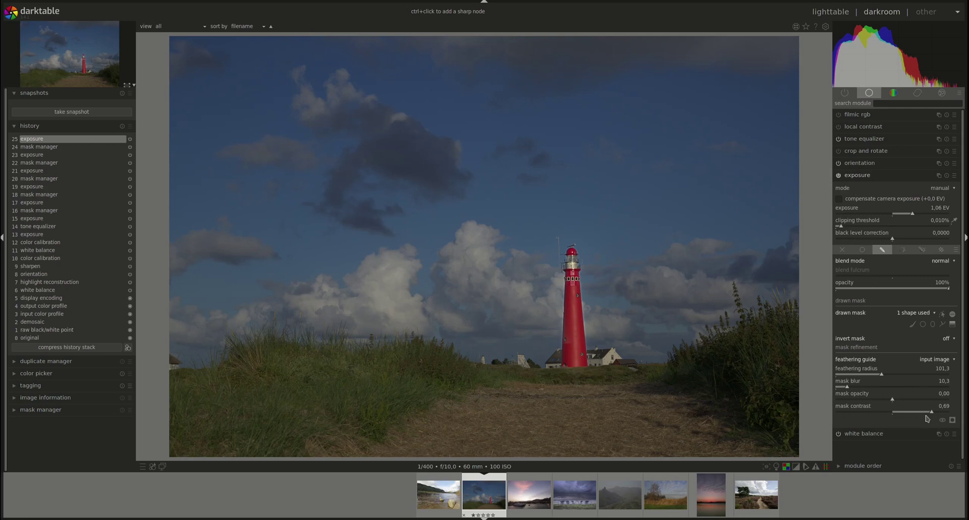
click(942, 420)
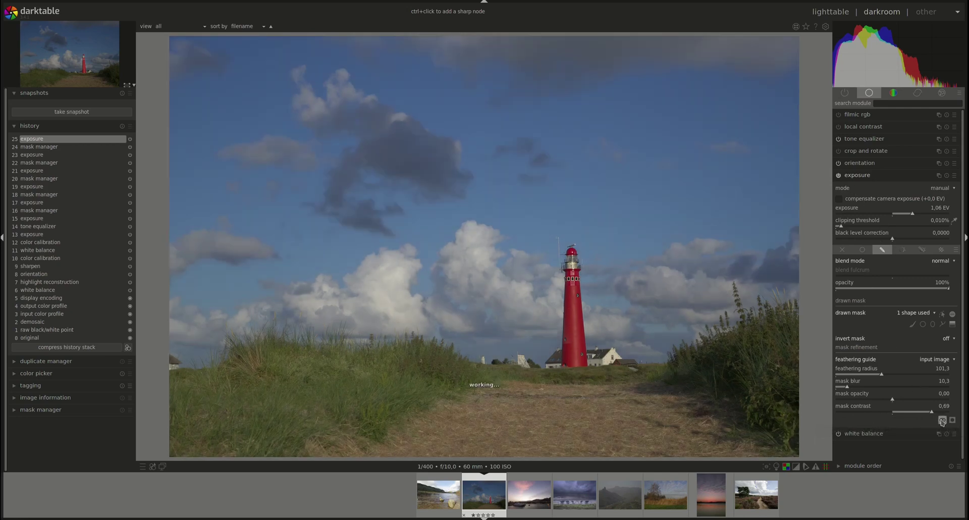